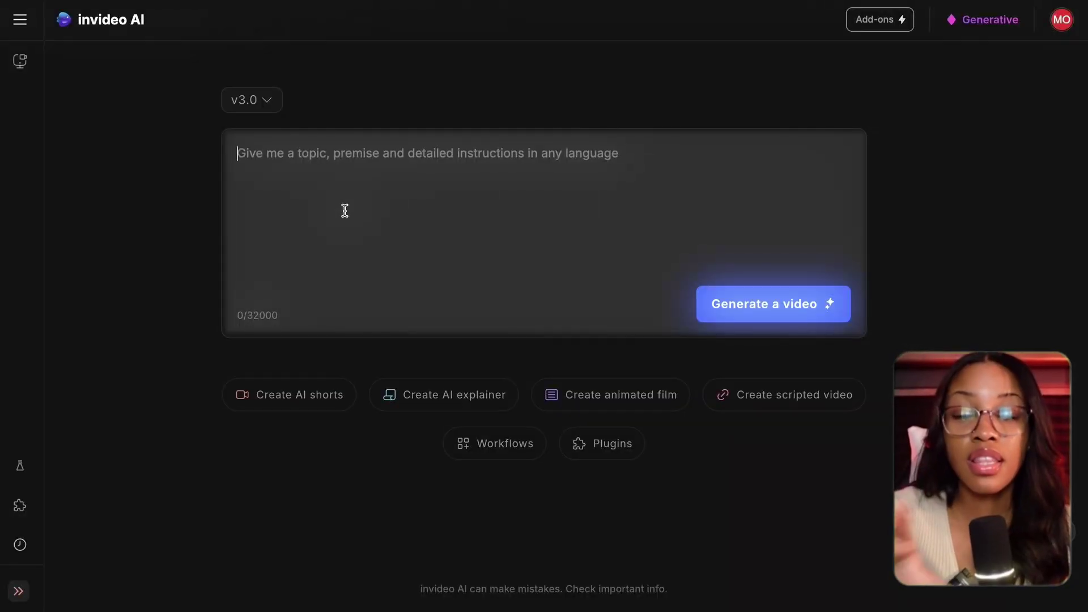
Step: Keep the v3.0 model and paste the prepared 1950s Panavision 70 Shrek trailer prompt
{"action": "left_click", "coordinate": [264, 102]}
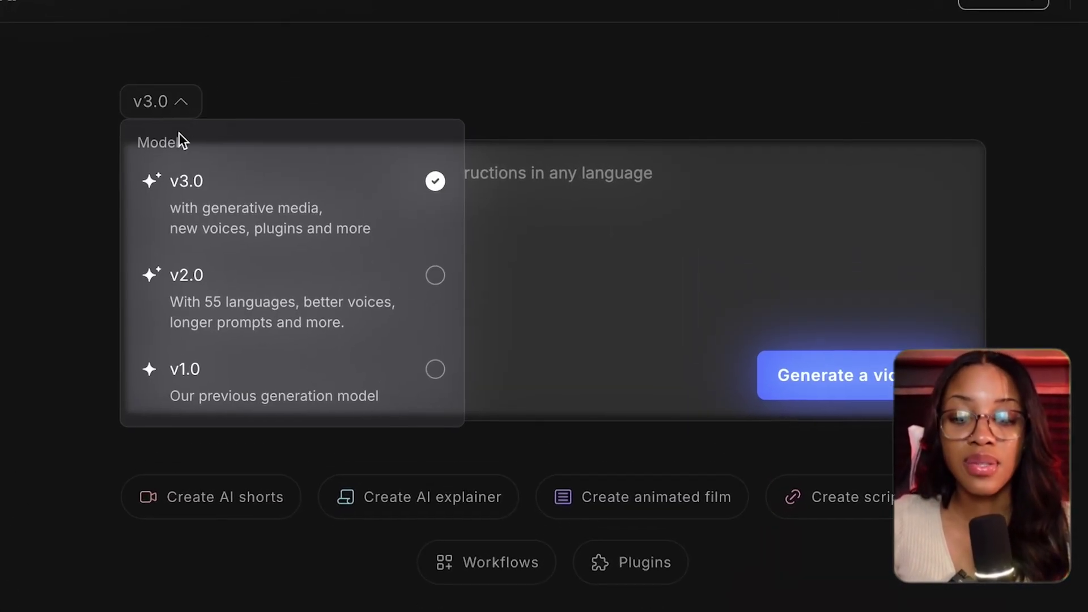
{"action": "left_click", "coordinate": [196, 194]}
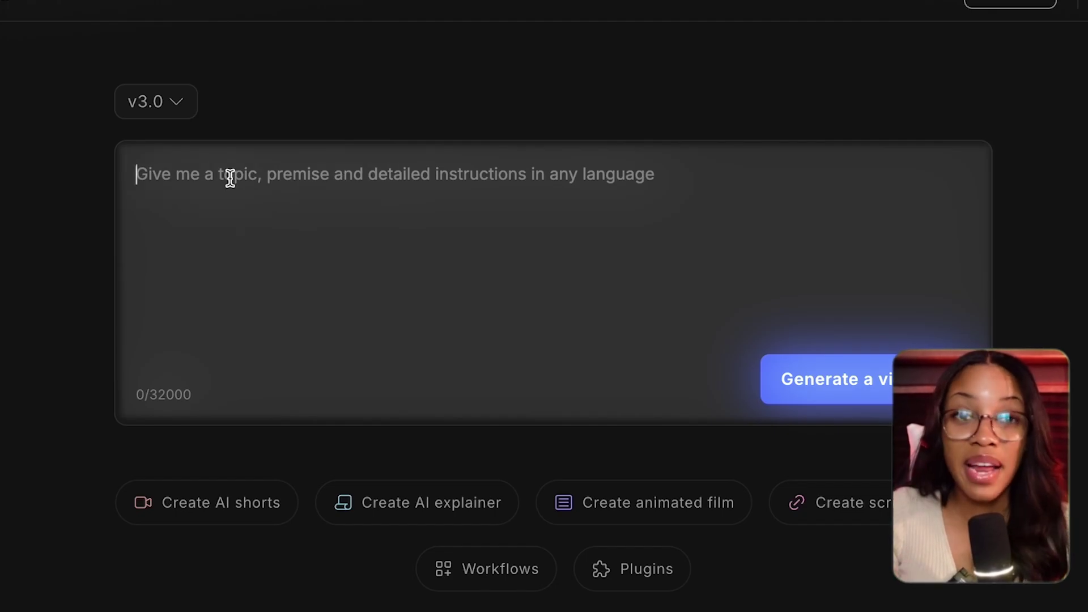
{"action": "key", "text": "ctrl+v"}
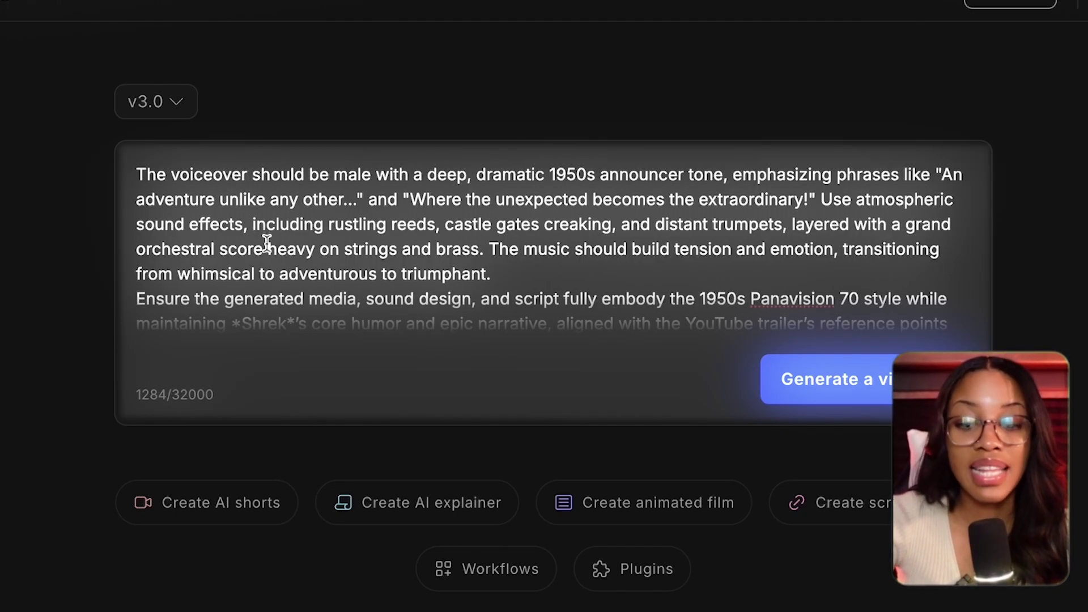
Step: Review the prompt's 1-minute trailer request and select the old YouTube link in it
{"action": "scroll", "coordinate": [264, 244], "scroll_direction": "up", "scroll_amount": 3}
{"action": "scroll", "coordinate": [261, 249], "scroll_direction": "down", "scroll_amount": 4}
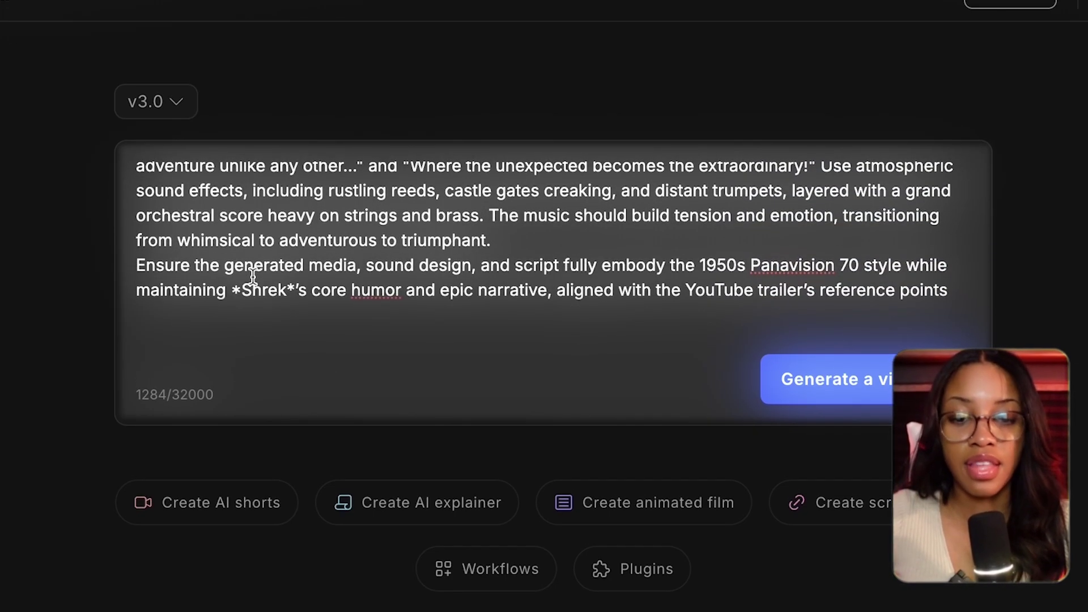
{"action": "scroll", "coordinate": [252, 276], "scroll_direction": "up", "scroll_amount": 5}
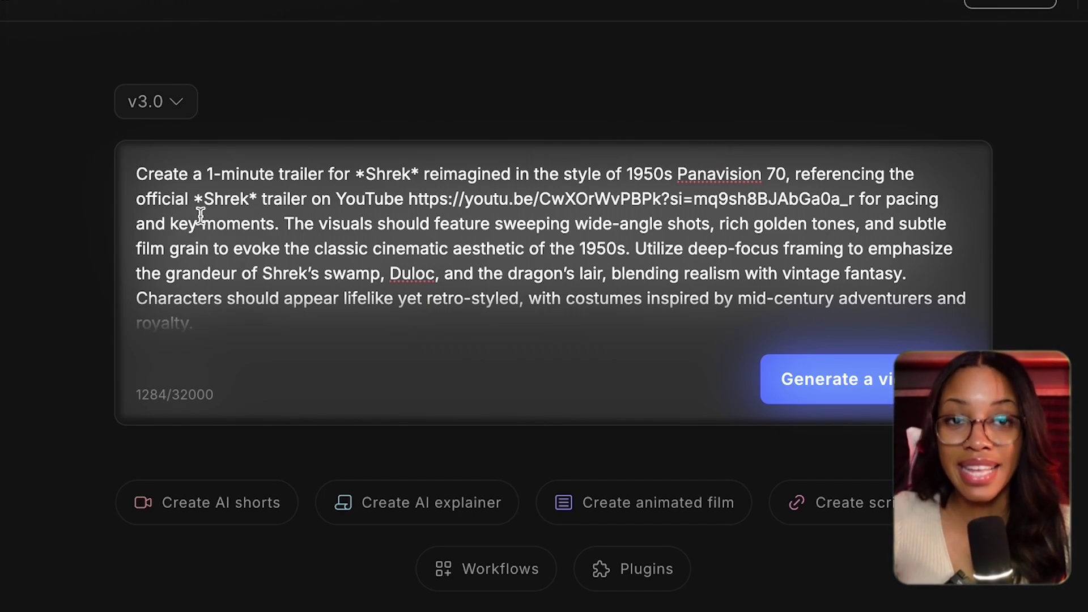
{"action": "left_click_drag", "start_coordinate": [201, 175], "coordinate": [308, 166]}
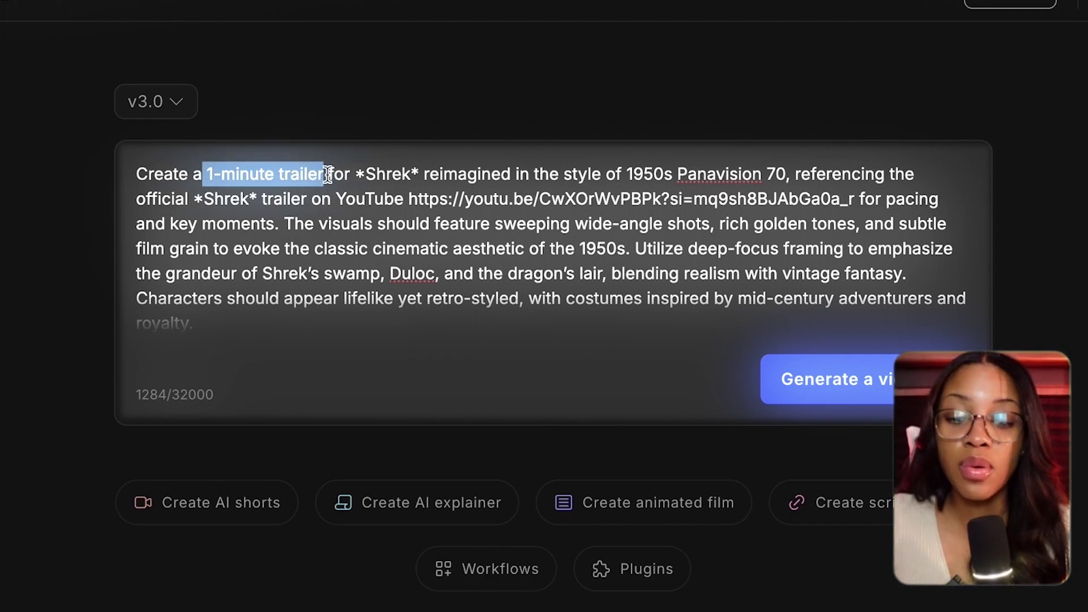
{"action": "left_click", "coordinate": [332, 174]}
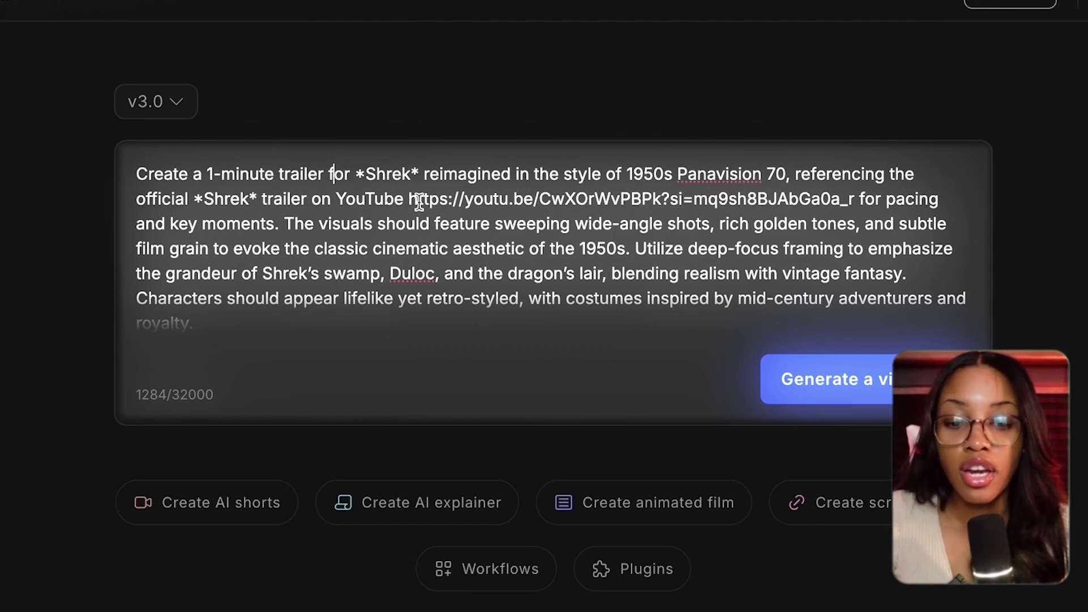
{"action": "left_click_drag", "start_coordinate": [406, 199], "coordinate": [855, 200]}
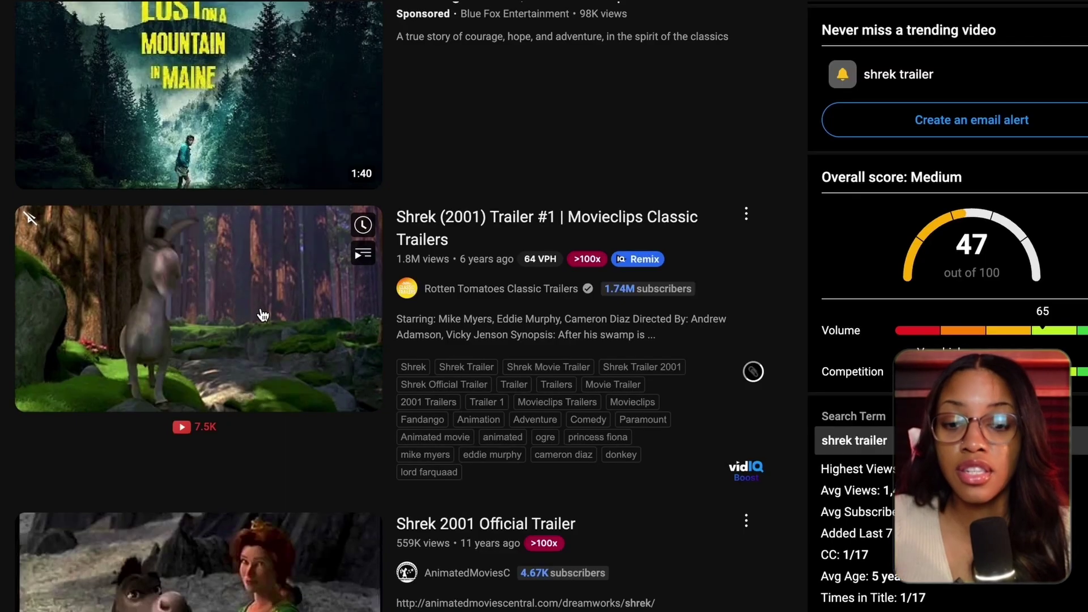
Step: Copy the share link of the Shrek (2001) Trailer #1 YouTube video
{"action": "left_click", "coordinate": [745, 213]}
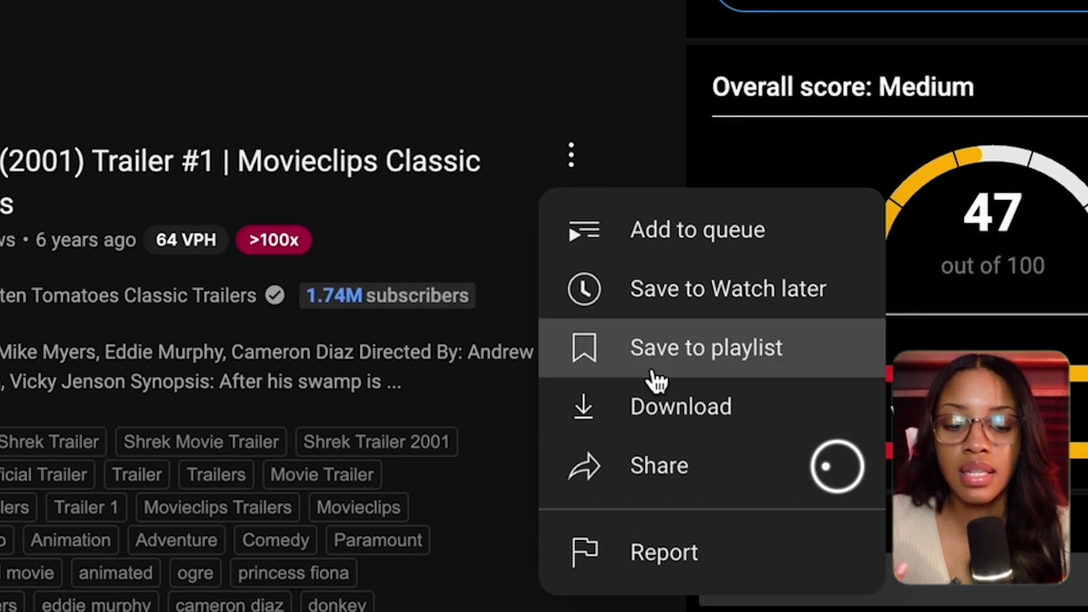
{"action": "left_click", "coordinate": [657, 470]}
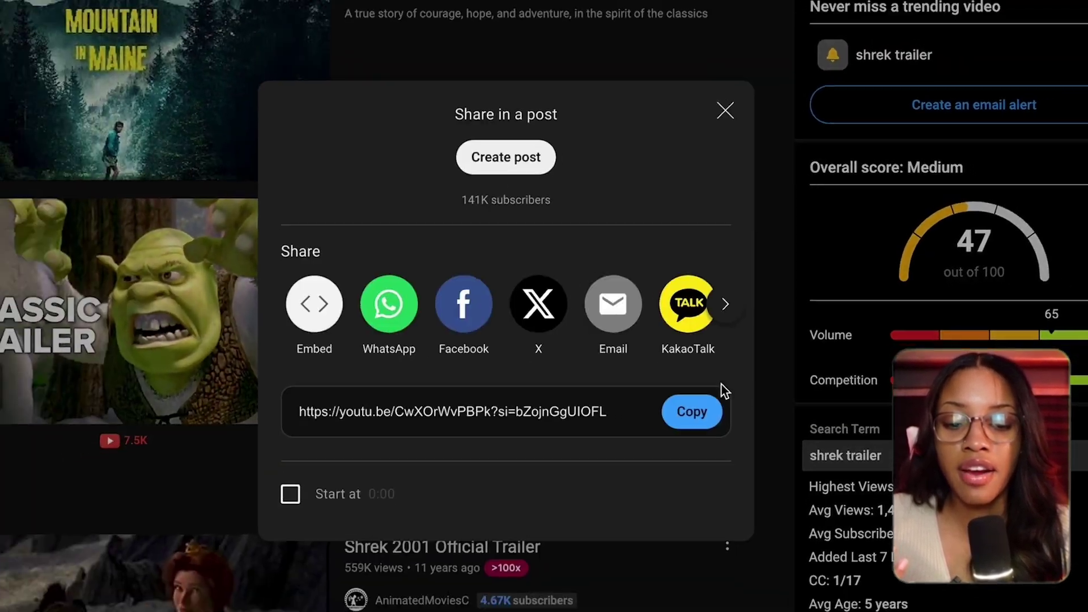
{"action": "left_click", "coordinate": [713, 400]}
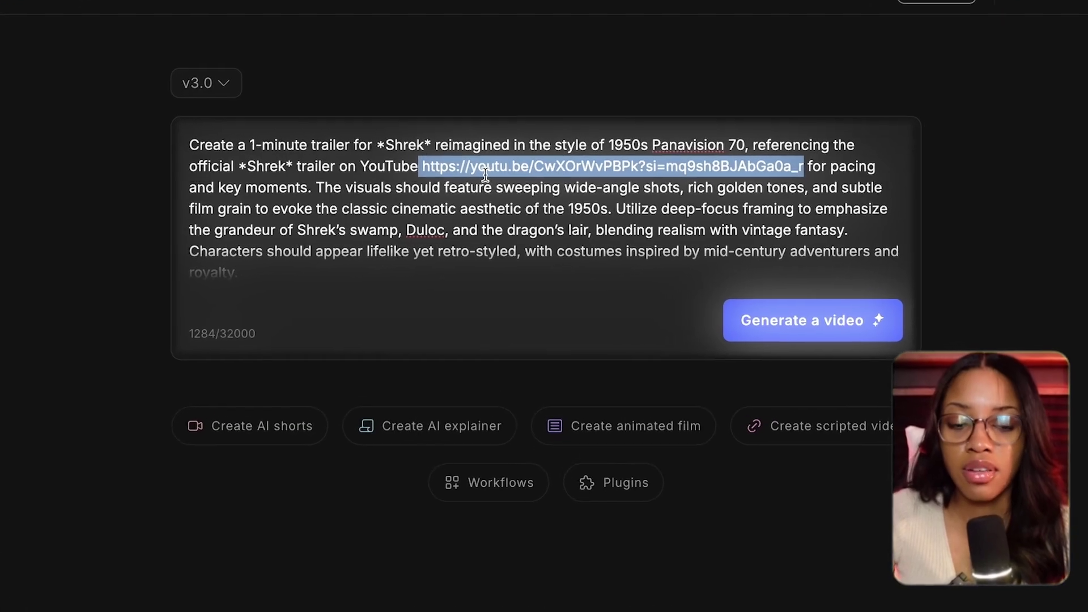
Step: Swap the prompt's old YouTube link for the copied Shrek trailer link
{"action": "key", "text": "BackSpace"}
{"action": "type", "text": "https://youtu.be/CwXOrWvPBPk?si=bZojnGgUIOFL29qH"}
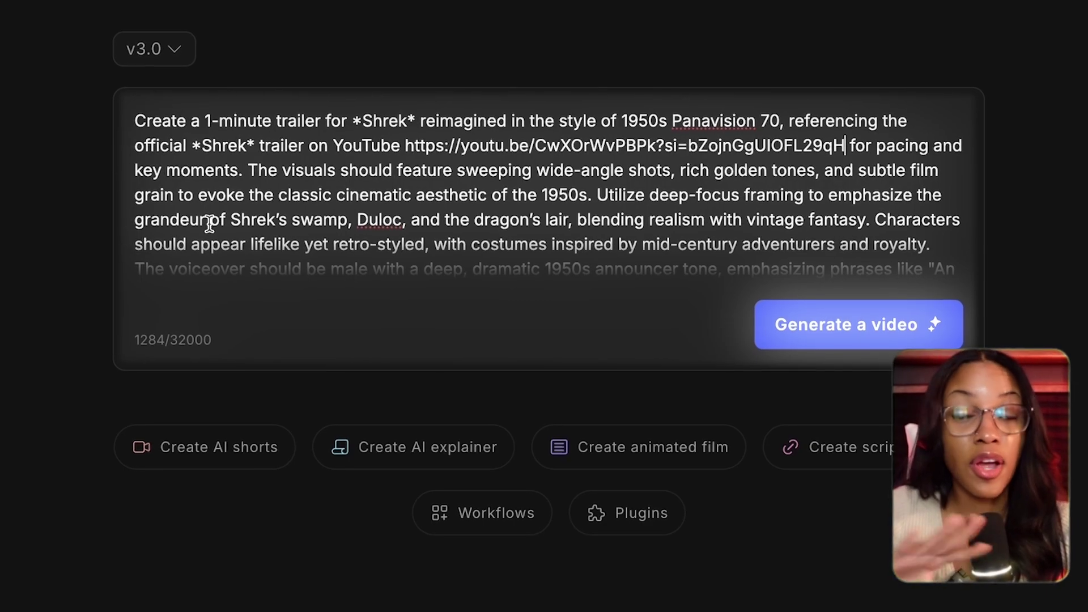
{"action": "scroll", "coordinate": [296, 181], "scroll_direction": "down", "scroll_amount": 1}
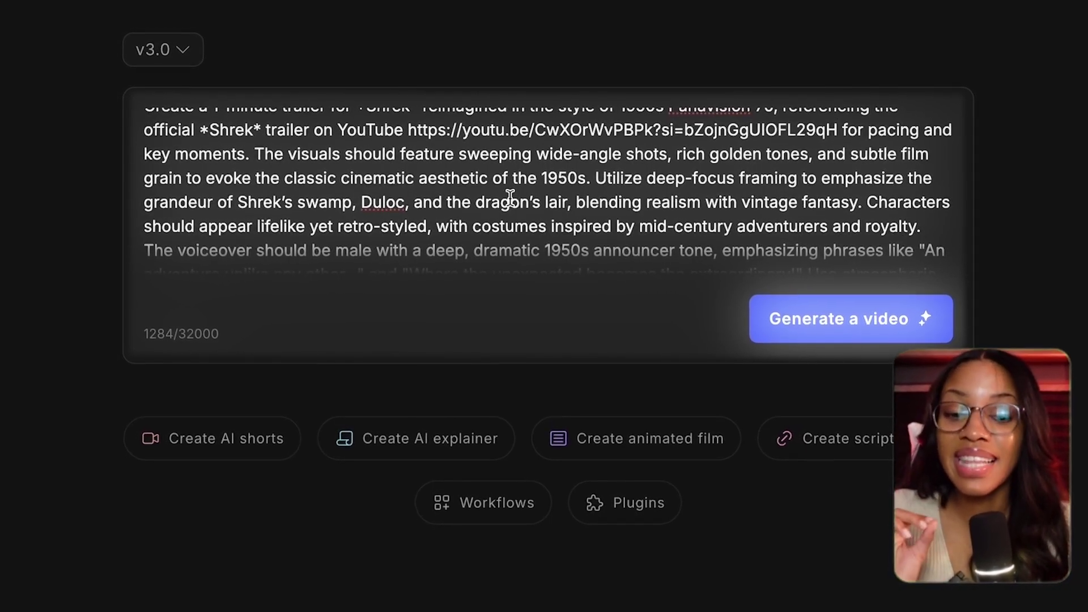
{"action": "scroll", "coordinate": [545, 195], "scroll_direction": "down", "scroll_amount": 2}
{"action": "left_click_drag", "start_coordinate": [594, 127], "coordinate": [744, 175]}
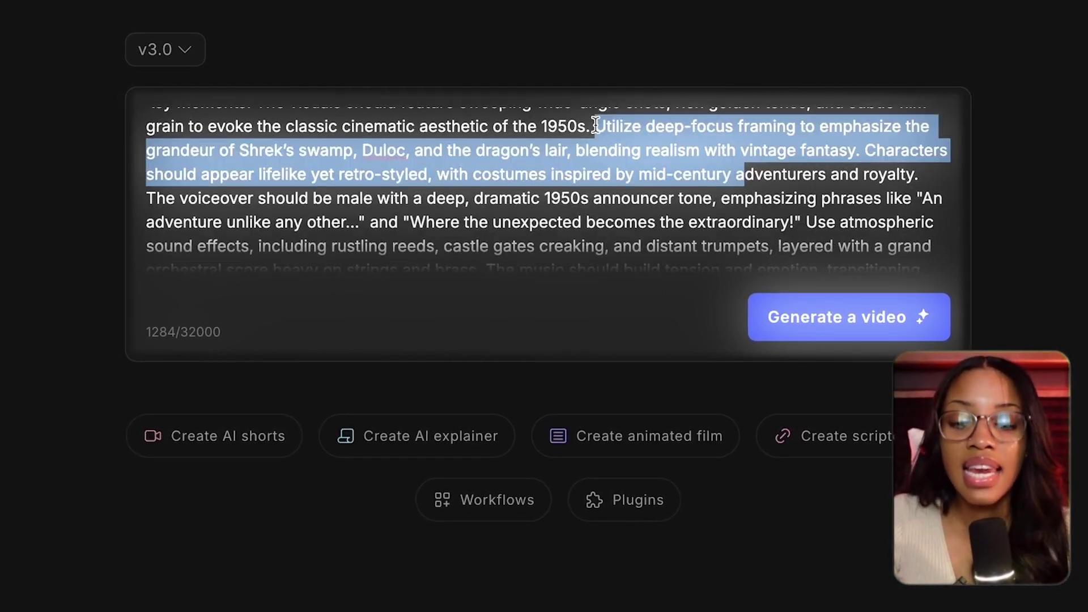
{"action": "left_click", "coordinate": [553, 116]}
Step: Review the deep-focus framing and music passages, then generate the video
{"action": "left_click_drag", "start_coordinate": [595, 127], "coordinate": [772, 251]}
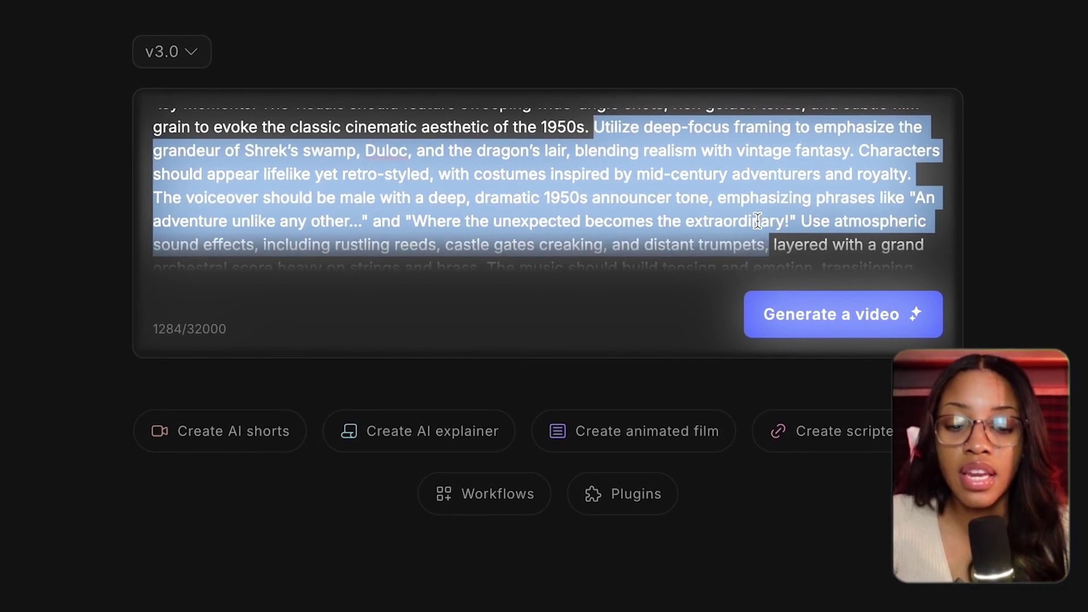
{"action": "scroll", "coordinate": [758, 220], "scroll_direction": "down", "scroll_amount": 3}
{"action": "left_click_drag", "start_coordinate": [767, 155], "coordinate": [771, 194]}
{"action": "scroll", "coordinate": [717, 217], "scroll_direction": "down", "scroll_amount": 1}
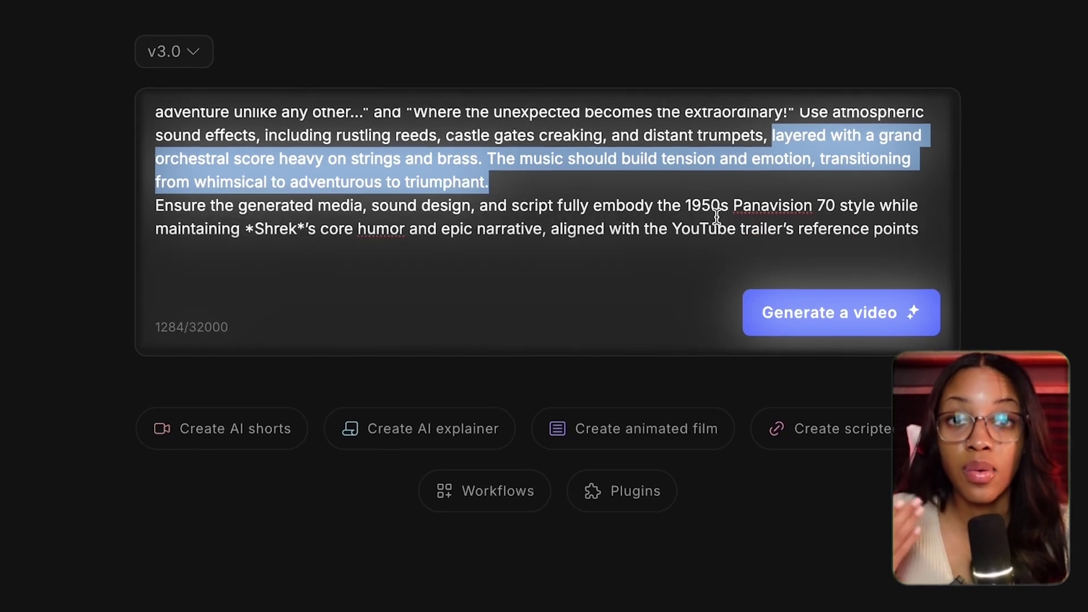
{"action": "left_click", "coordinate": [175, 207]}
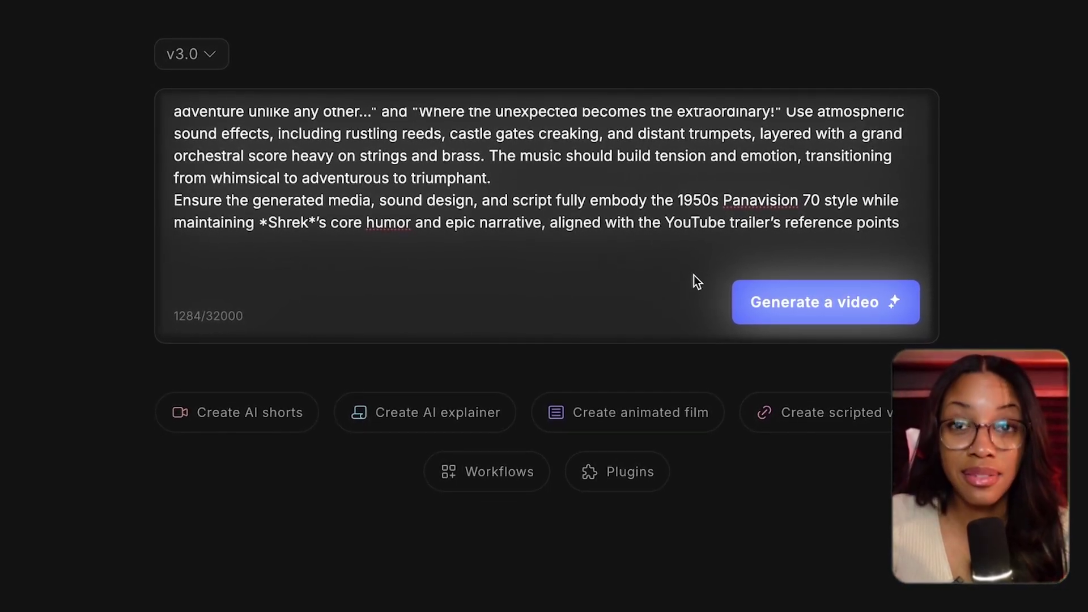
{"action": "scroll", "coordinate": [673, 195], "scroll_direction": "up", "scroll_amount": 3}
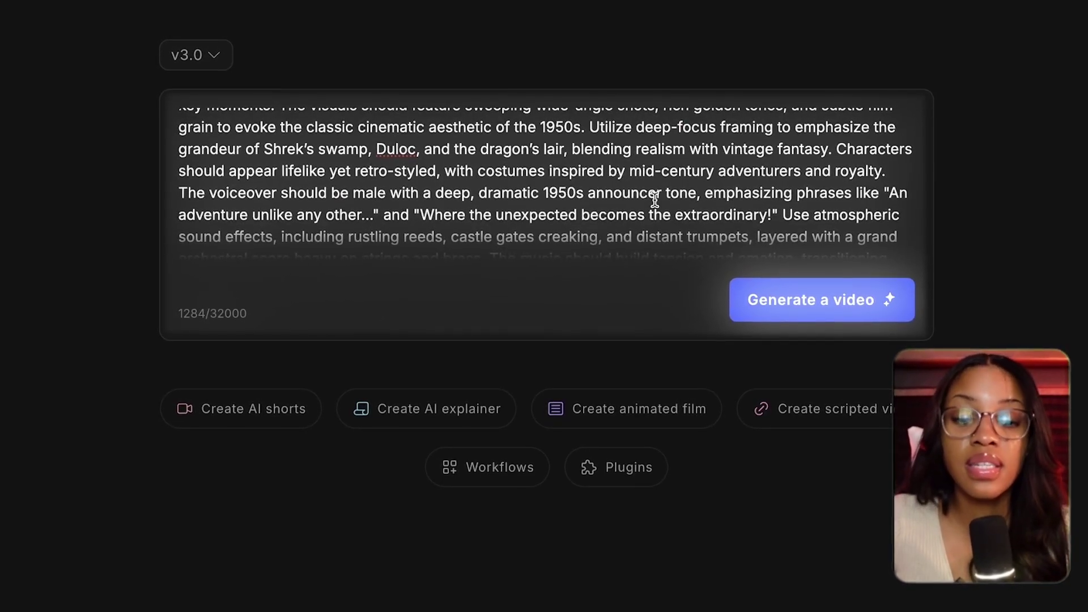
{"action": "left_click", "coordinate": [807, 298]}
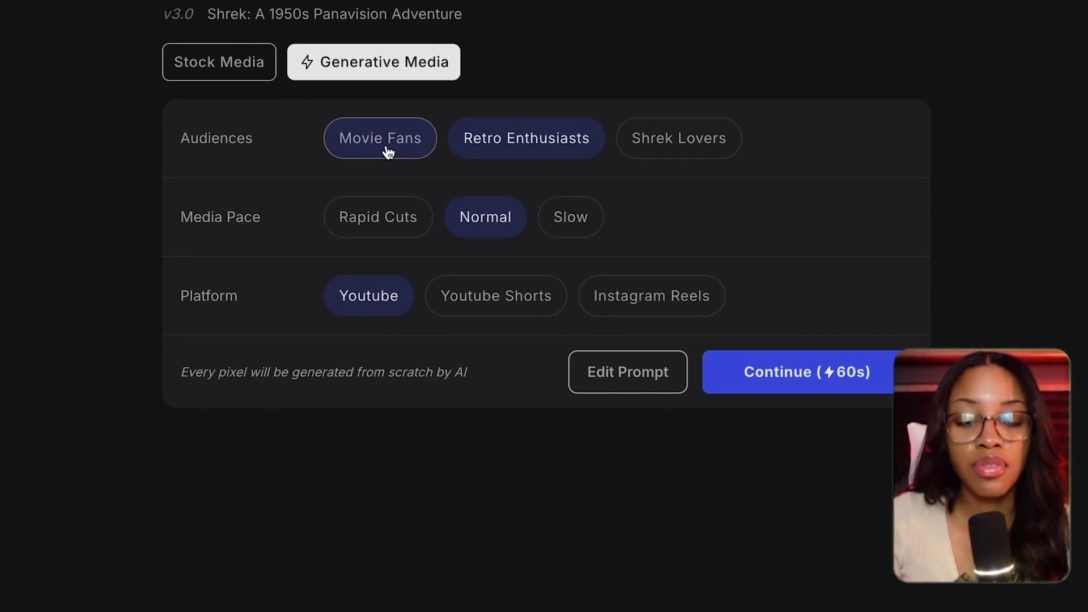
Step: Change the audience to Movie Fans and keep YouTube as the platform
{"action": "left_click", "coordinate": [416, 152]}
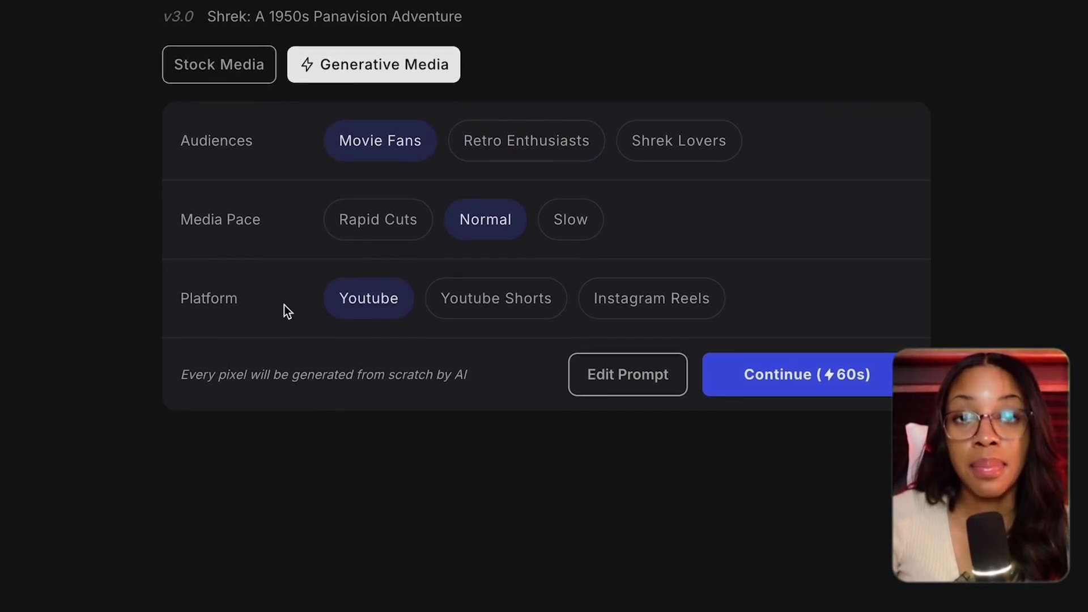
{"action": "left_click", "coordinate": [352, 301]}
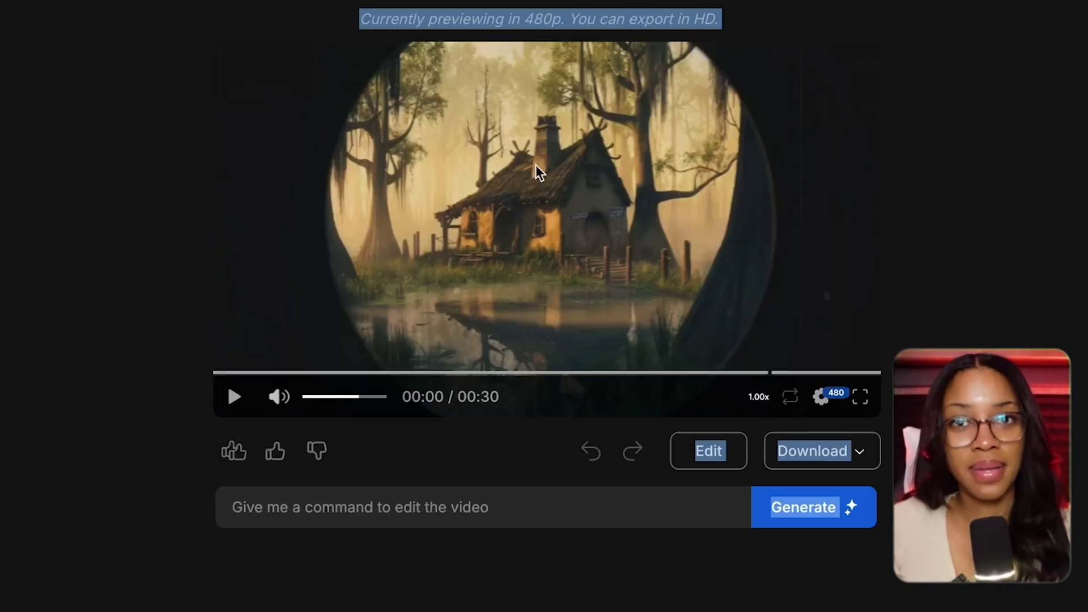
Step: Watch the 30-second Shrek Reimagined trailer, then bring up its media editor
{"action": "left_click", "coordinate": [531, 157]}
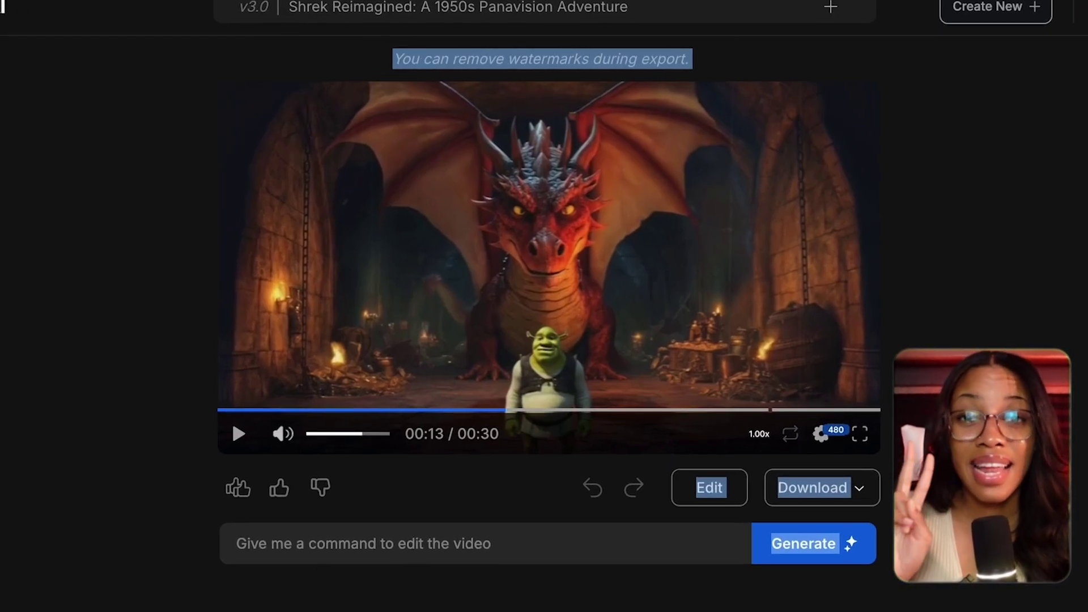
{"action": "left_click", "coordinate": [705, 485]}
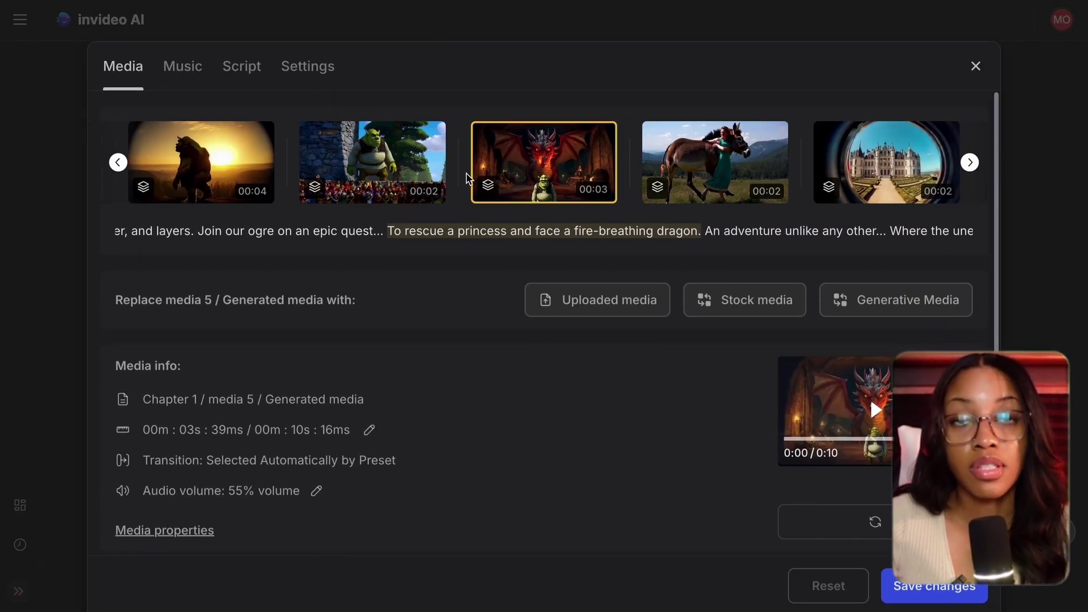
Step: Pick clip 4, Shrek by the tower, and browse uploaded and stock replacement media
{"action": "left_click", "coordinate": [364, 171]}
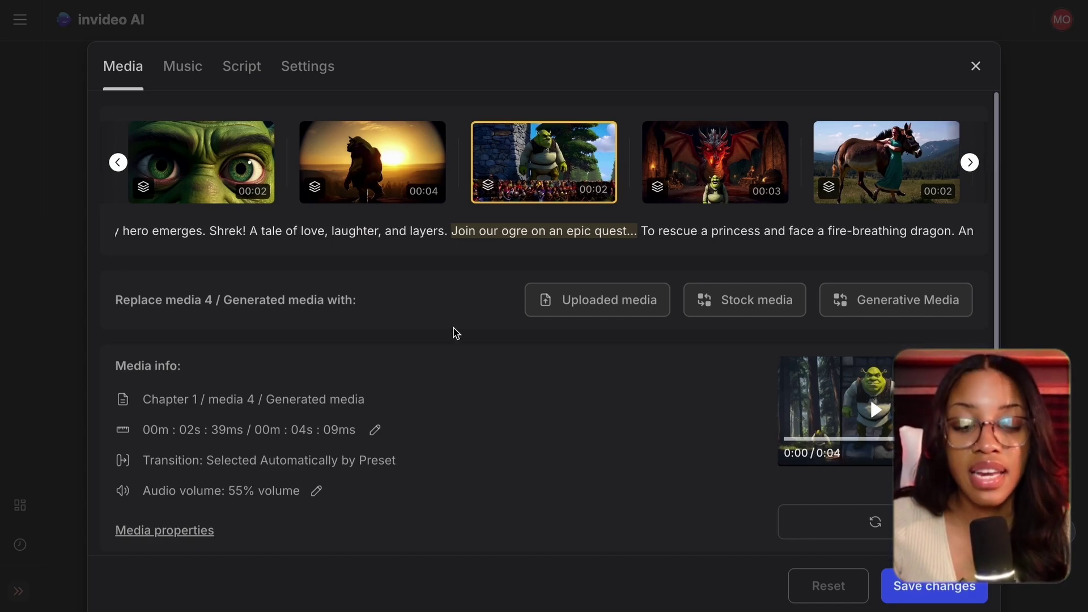
{"action": "left_click", "coordinate": [598, 309]}
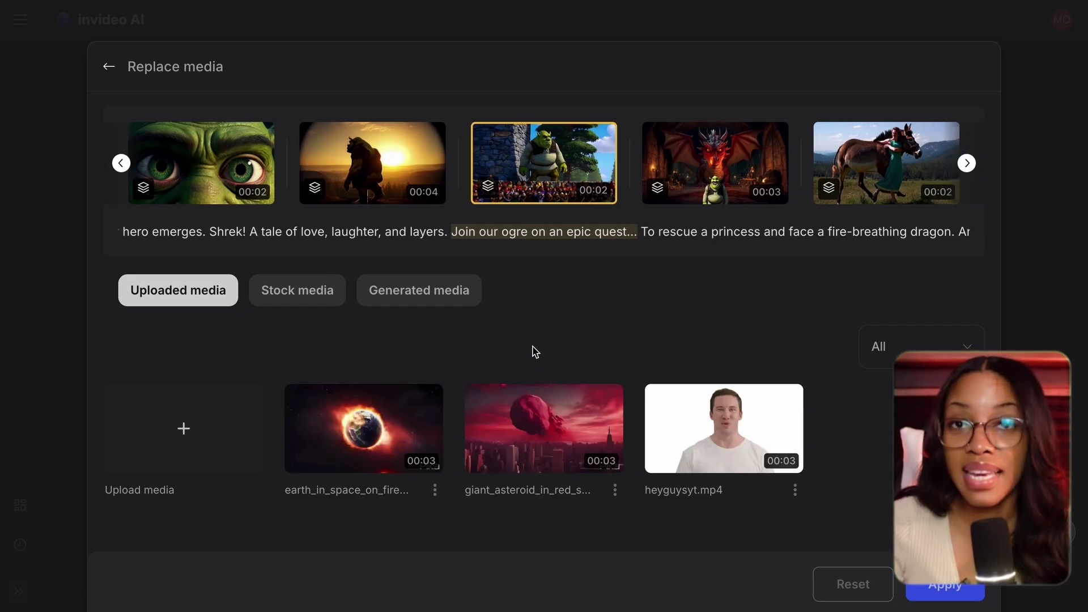
{"action": "left_click", "coordinate": [322, 301]}
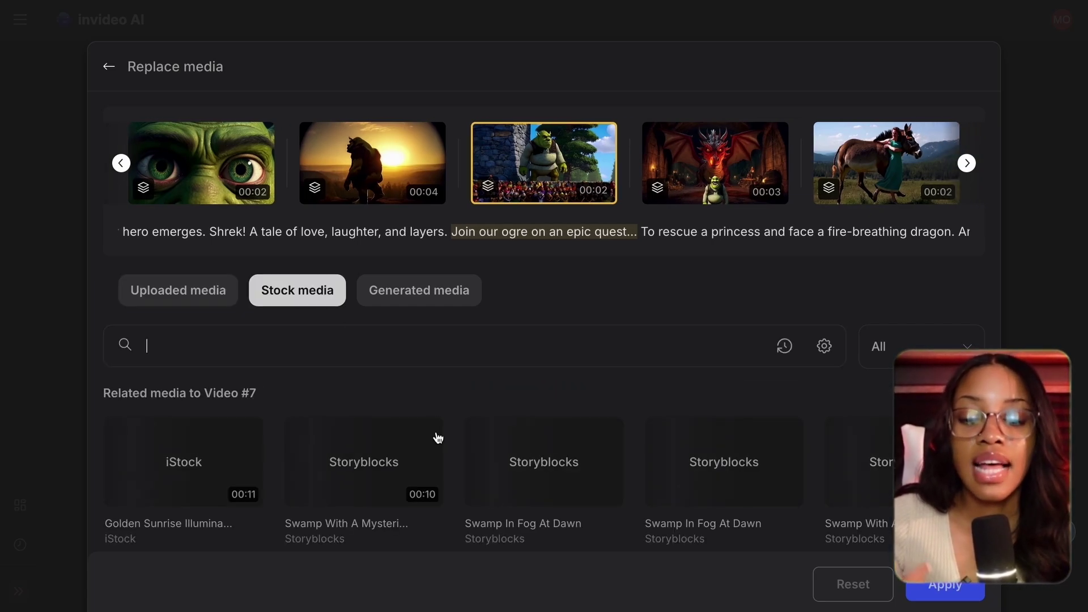
{"action": "scroll", "coordinate": [455, 398], "scroll_direction": "down", "scroll_amount": 3}
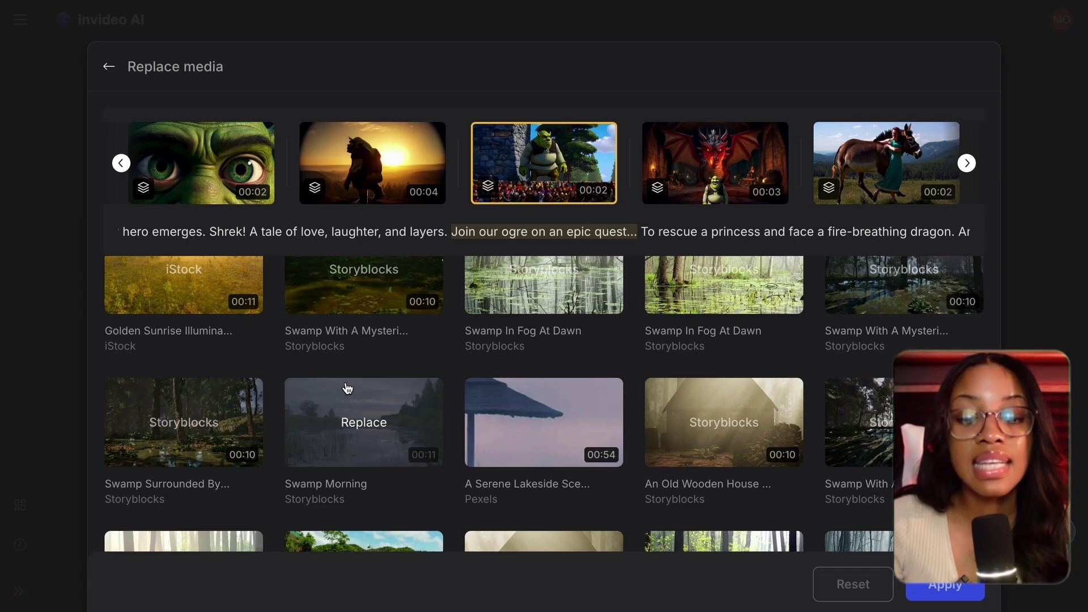
{"action": "scroll", "coordinate": [455, 409], "scroll_direction": "up", "scroll_amount": 3}
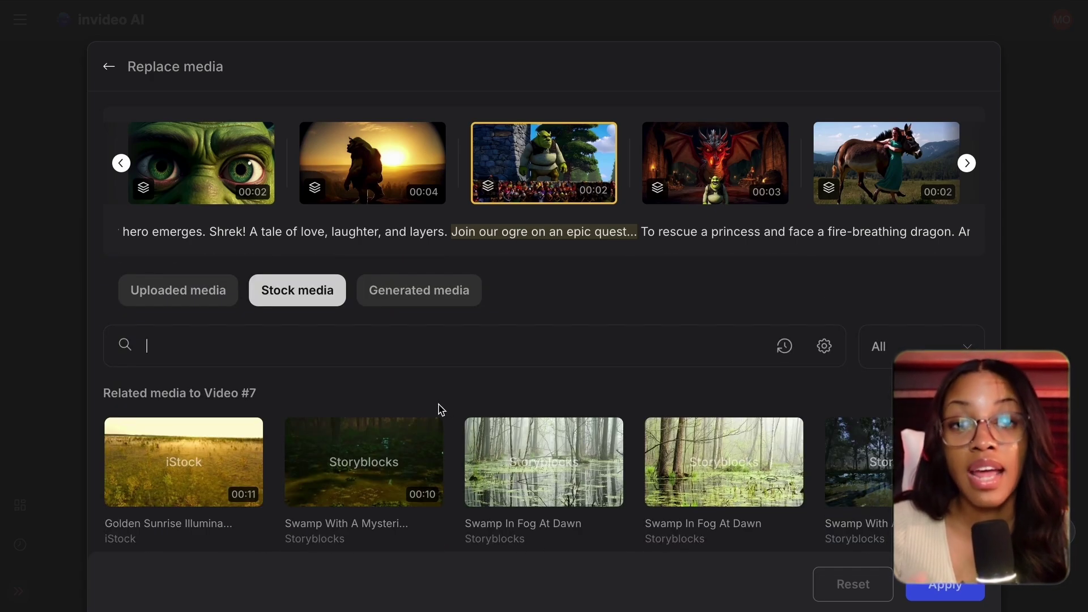
Step: Switch to generated media choices for the clip and bring up the clip generator
{"action": "left_click", "coordinate": [435, 298]}
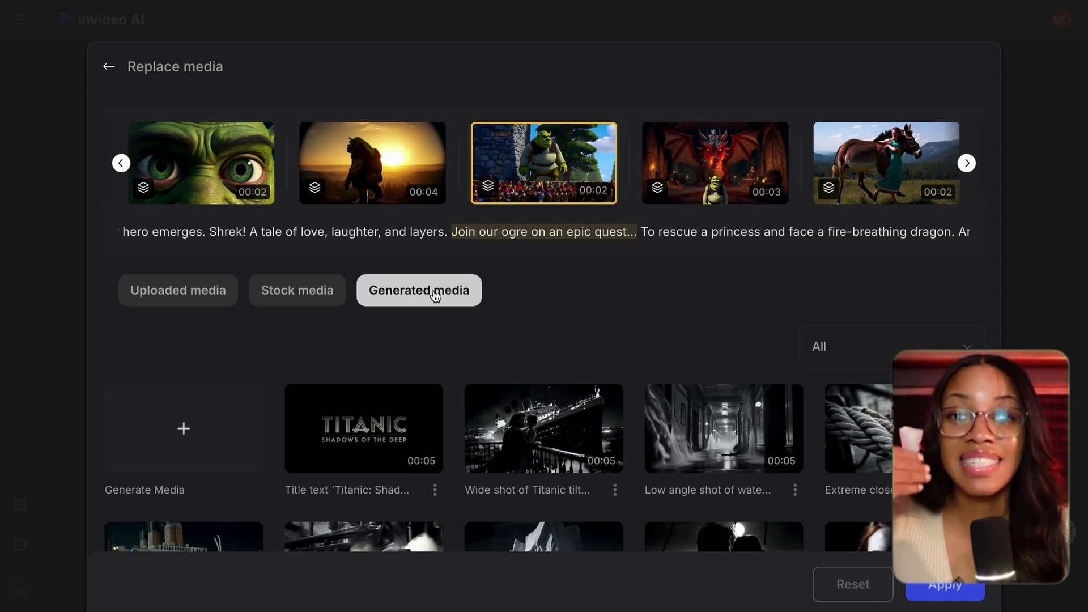
{"action": "scroll", "coordinate": [550, 320], "scroll_direction": "down", "scroll_amount": 1}
{"action": "scroll", "coordinate": [550, 320], "scroll_direction": "up", "scroll_amount": 1}
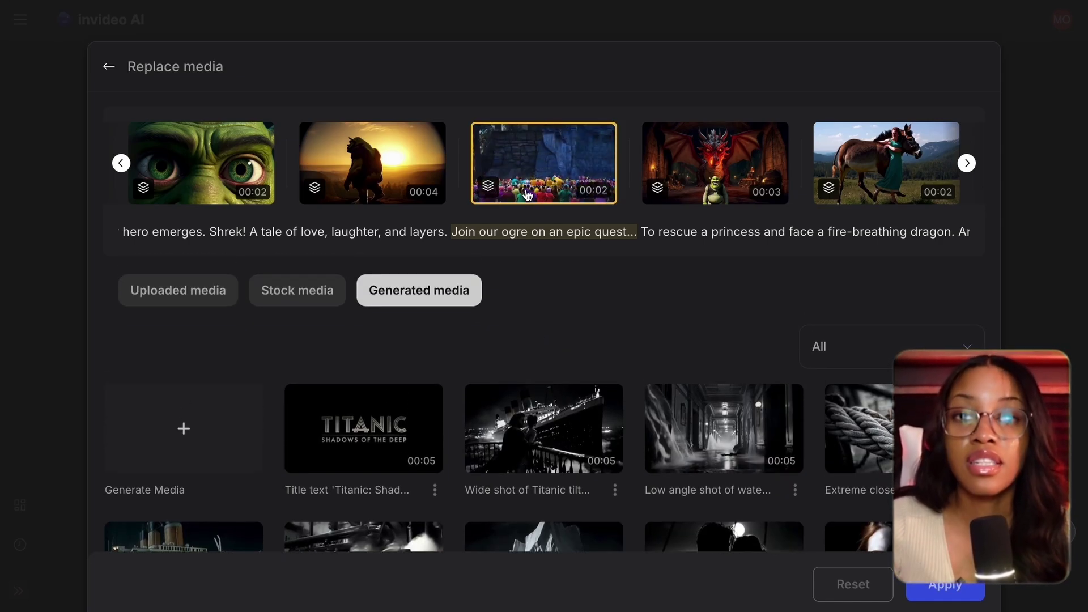
{"action": "left_click", "coordinate": [180, 457]}
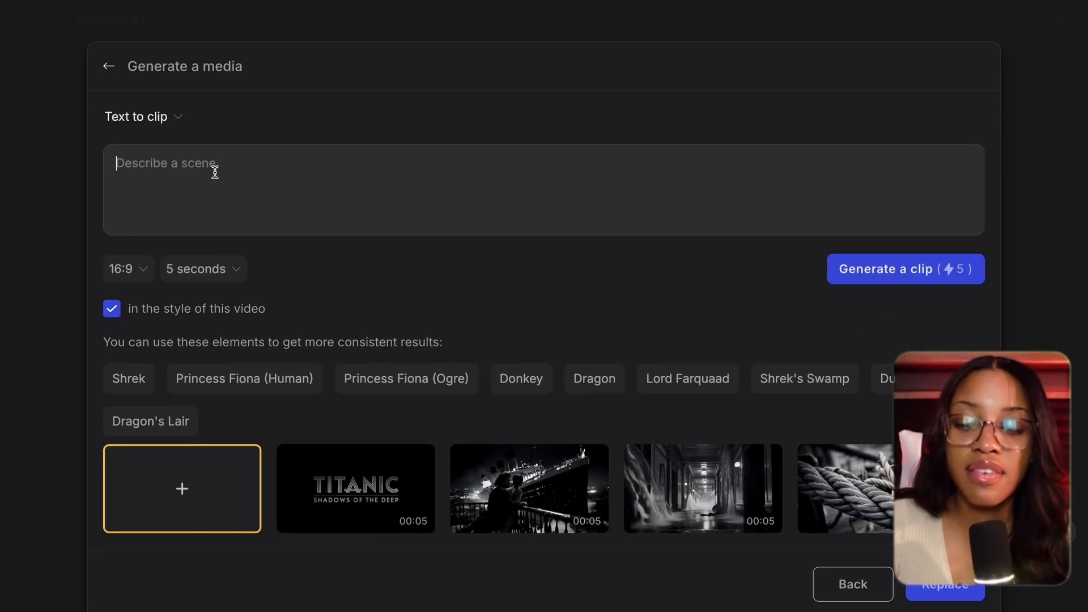
Step: Describe a 5-second 16:9 clip 'Shrek walking in the forest', keeping the video's style matched
{"action": "left_click", "coordinate": [112, 66]}
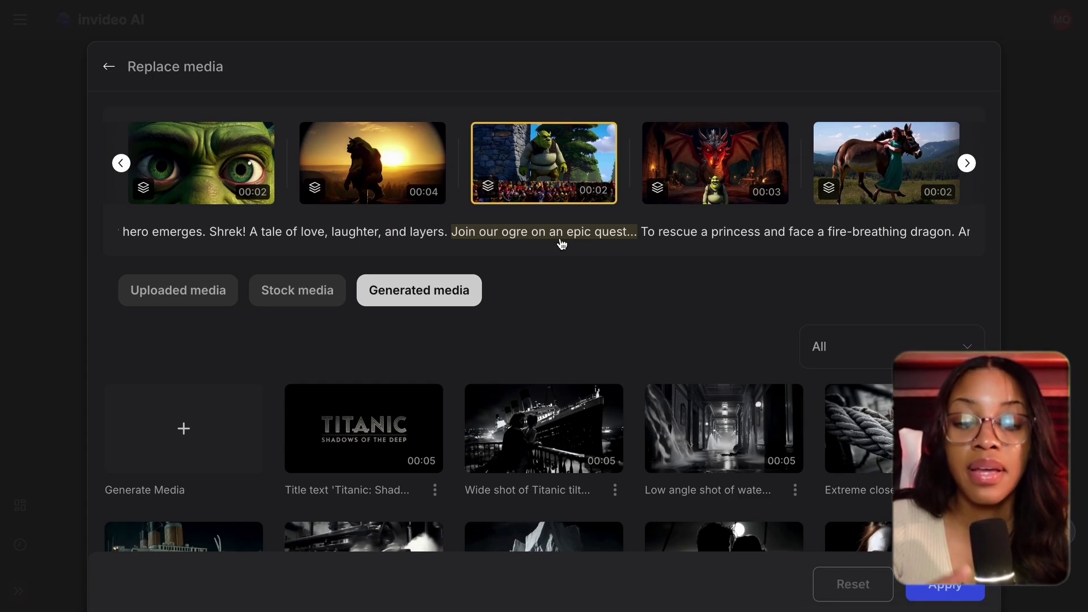
{"action": "left_click", "coordinate": [183, 427]}
{"action": "type", "text": "Shrek walking in the forest"}
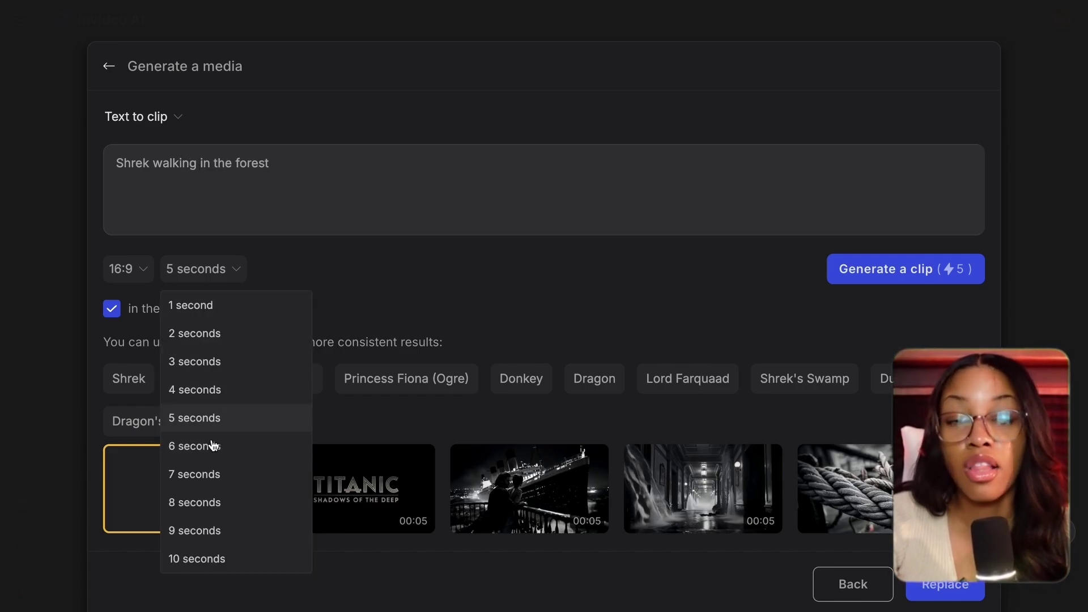
{"action": "left_click", "coordinate": [224, 419]}
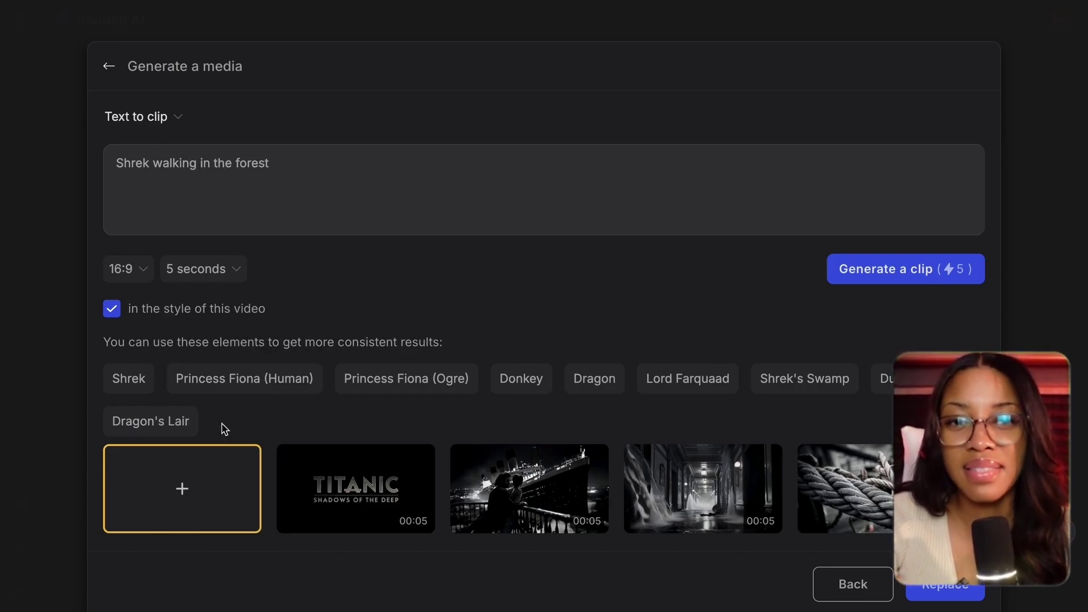
{"action": "left_click", "coordinate": [130, 272]}
{"action": "left_click", "coordinate": [150, 306]}
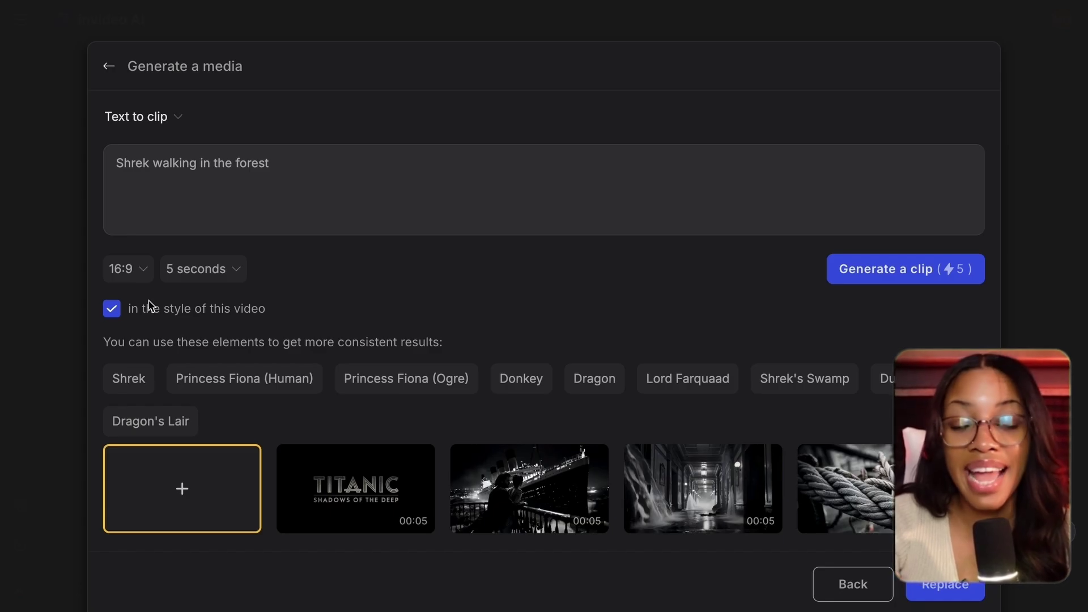
{"action": "left_click", "coordinate": [111, 309]}
{"action": "left_click", "coordinate": [112, 309]}
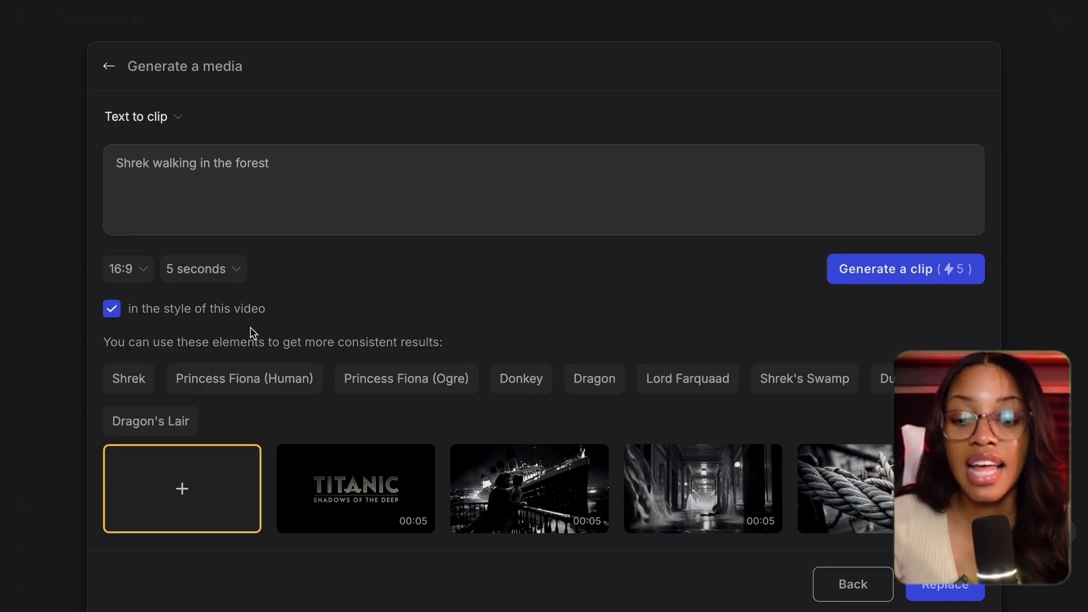
Step: Generate the forest clip, preview it, and use it to replace the scene
{"action": "left_click", "coordinate": [923, 270]}
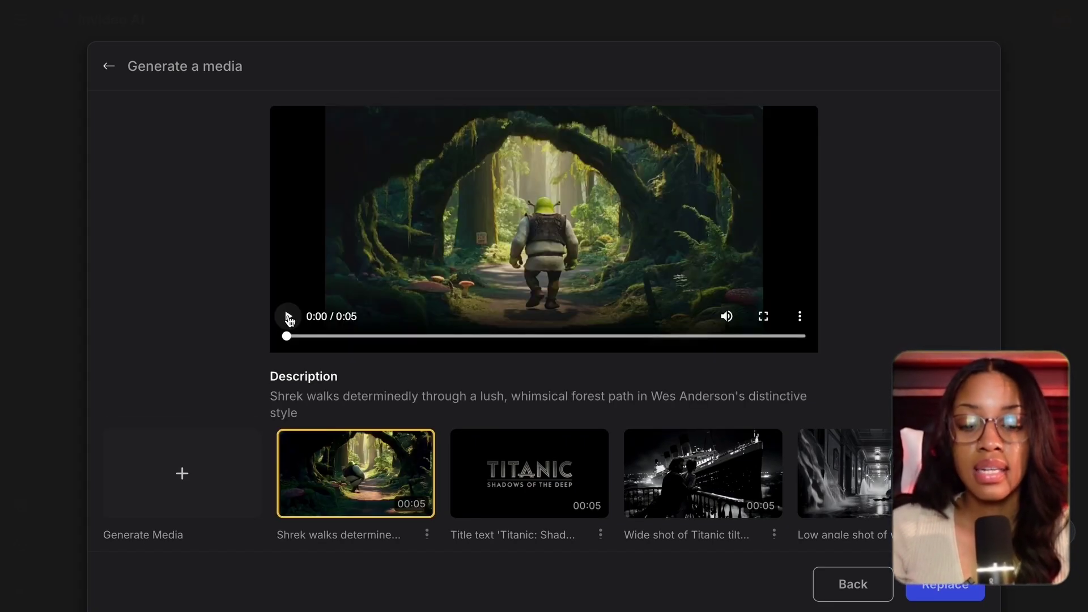
{"action": "left_click", "coordinate": [288, 318]}
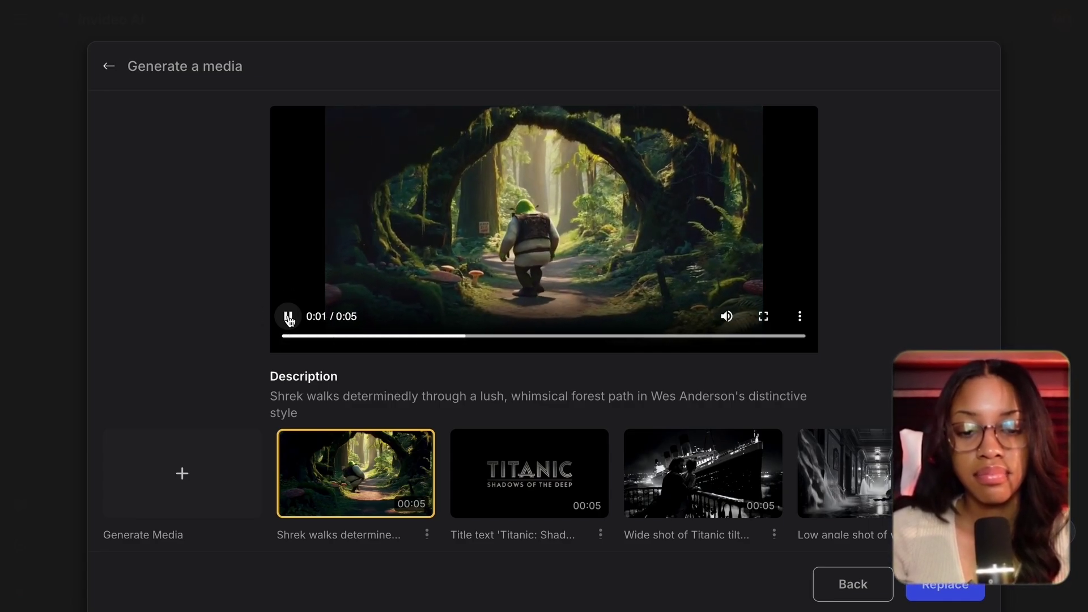
{"action": "left_click", "coordinate": [288, 317]}
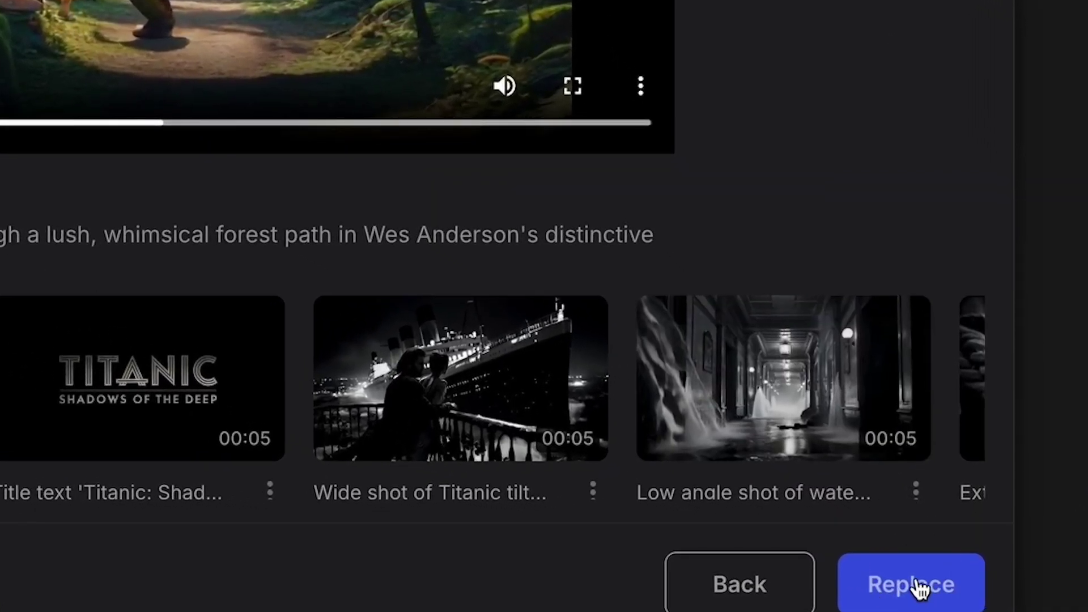
{"action": "left_click", "coordinate": [919, 589]}
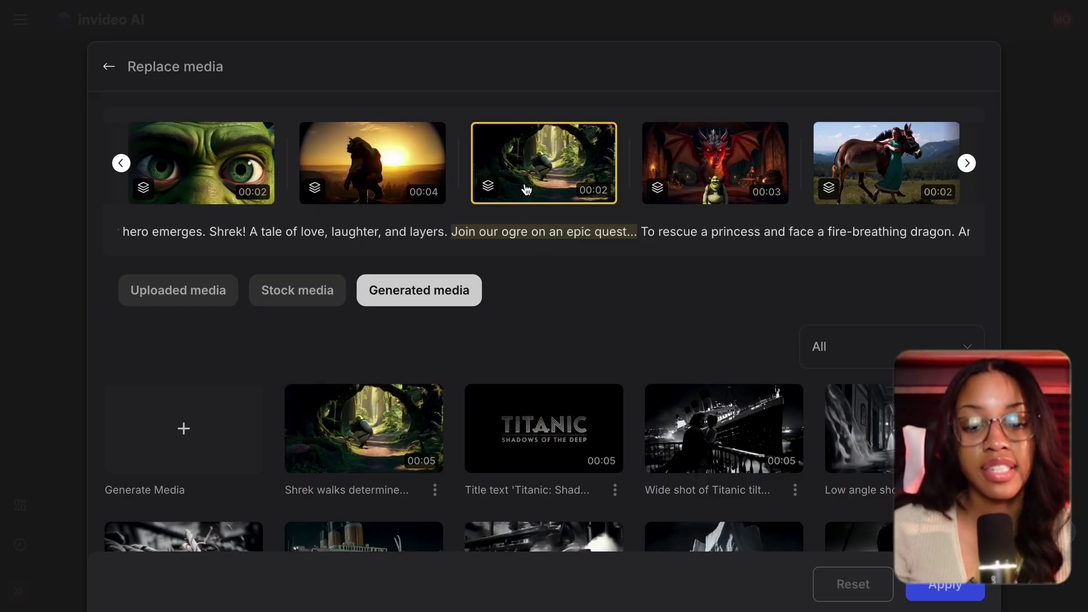
Step: Check the trailer's background music and its uploaded and stock replacement options
{"action": "scroll", "coordinate": [575, 165], "scroll_direction": "left", "scroll_amount": 2}
{"action": "scroll", "coordinate": [576, 165], "scroll_direction": "right", "scroll_amount": 3}
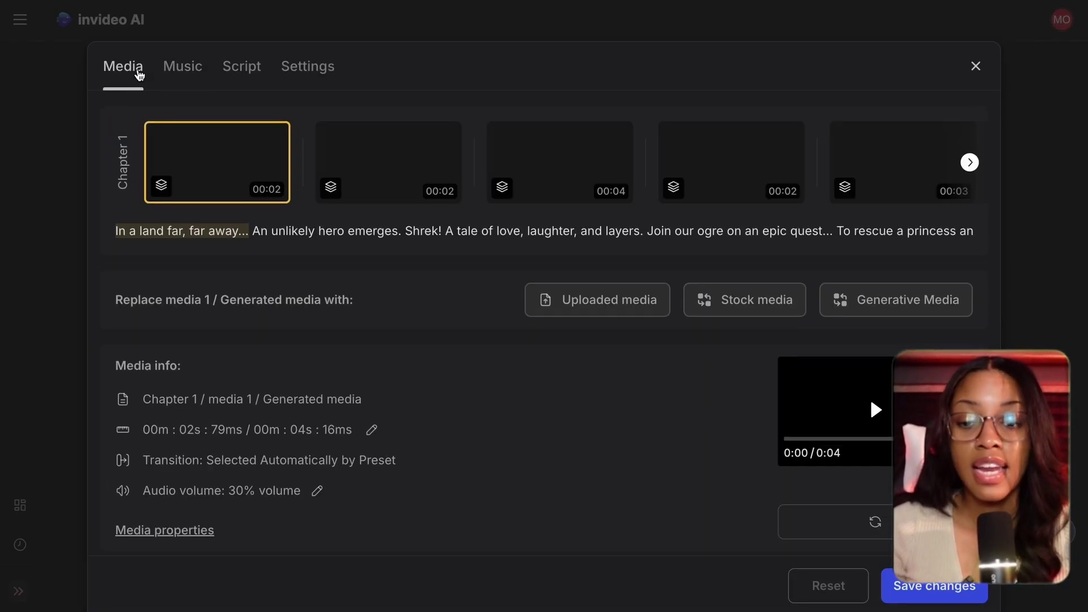
{"action": "left_click", "coordinate": [196, 71]}
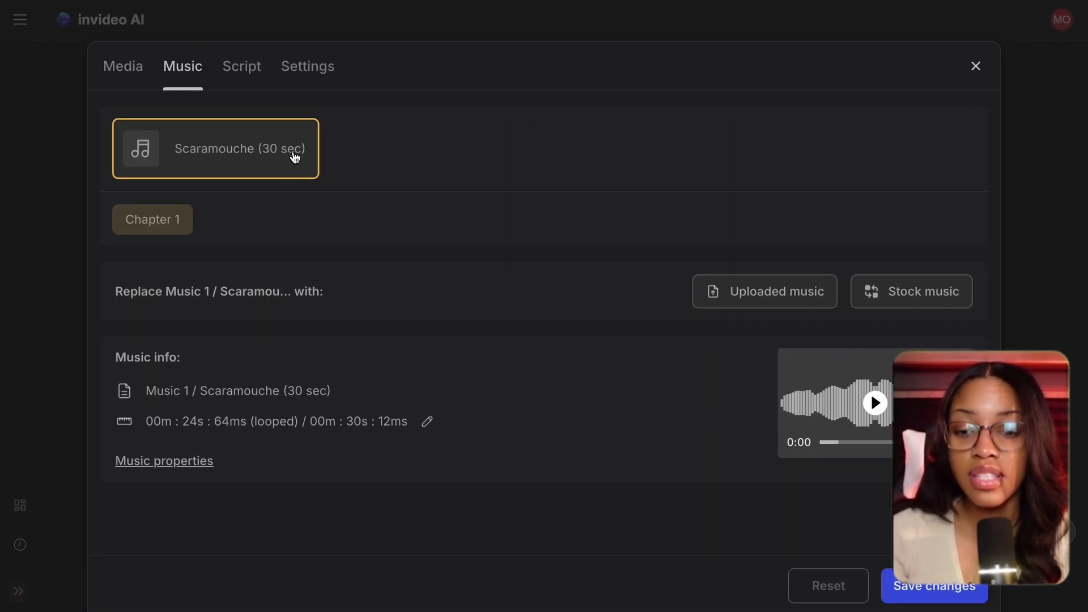
{"action": "left_click", "coordinate": [727, 297]}
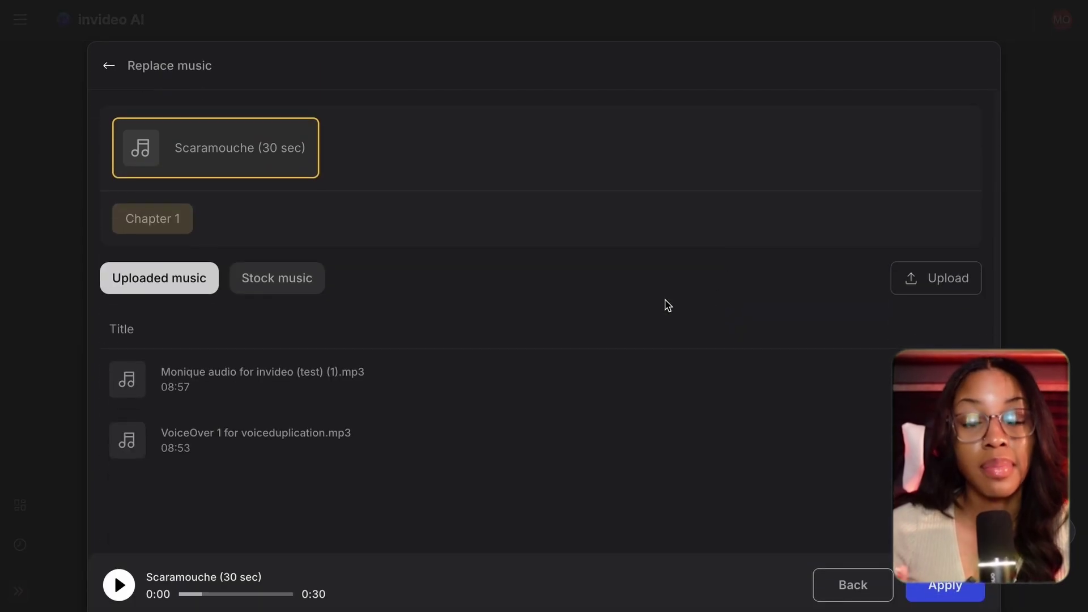
{"action": "left_click", "coordinate": [109, 69]}
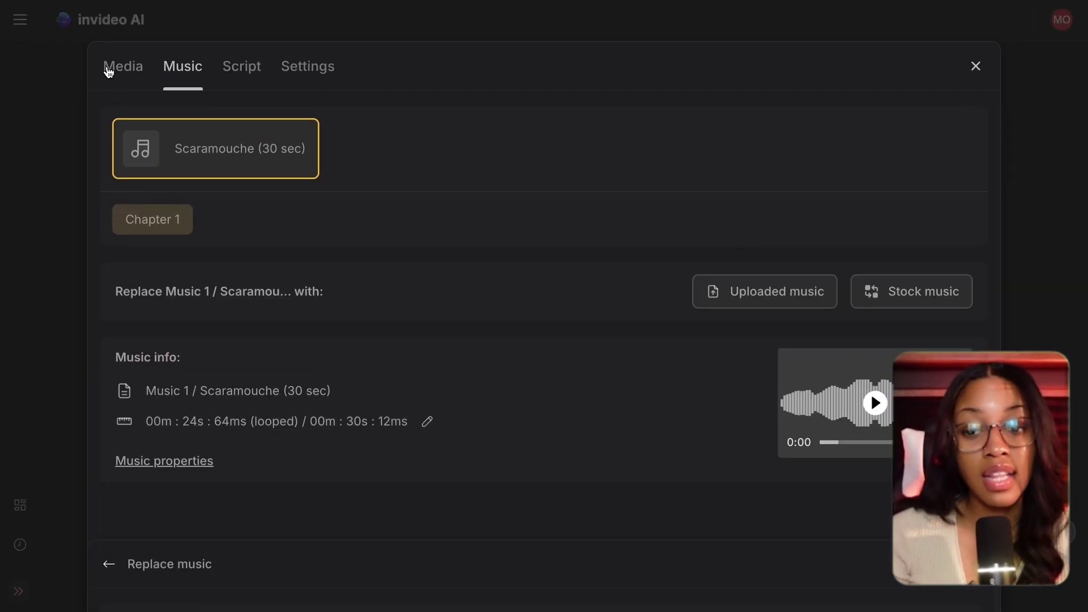
{"action": "left_click", "coordinate": [917, 304]}
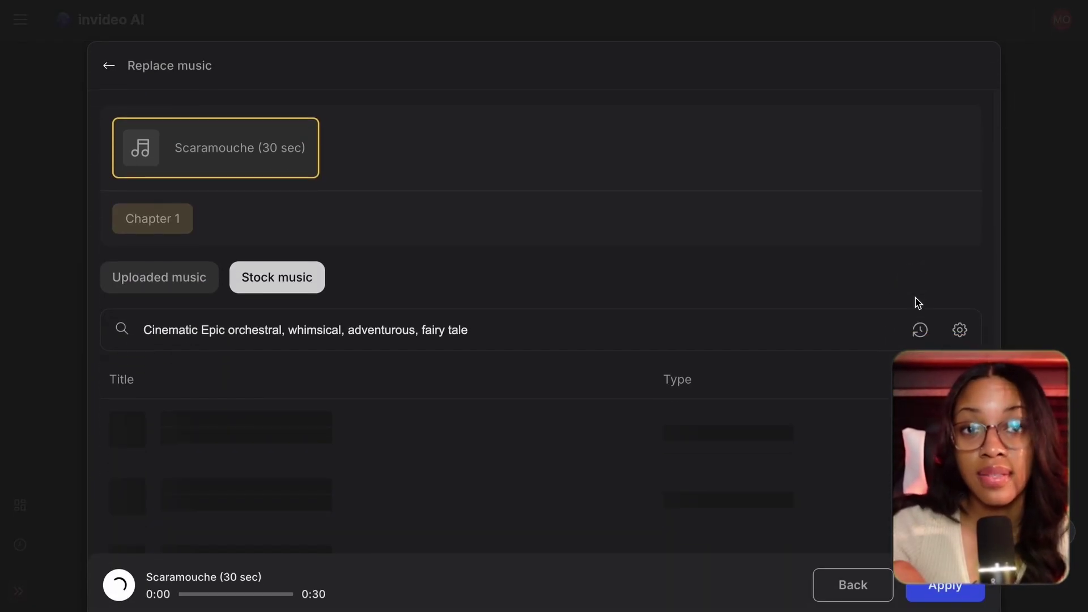
{"action": "left_click", "coordinate": [109, 68]}
Step: View the script lines and start editing the first one
{"action": "left_click", "coordinate": [242, 68]}
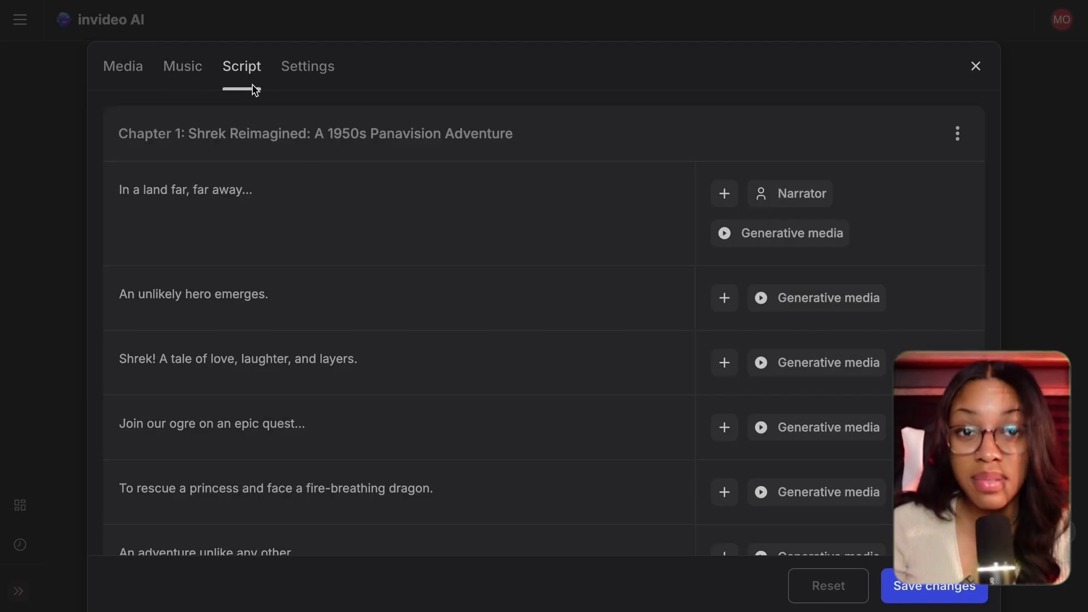
{"action": "left_click", "coordinate": [310, 210]}
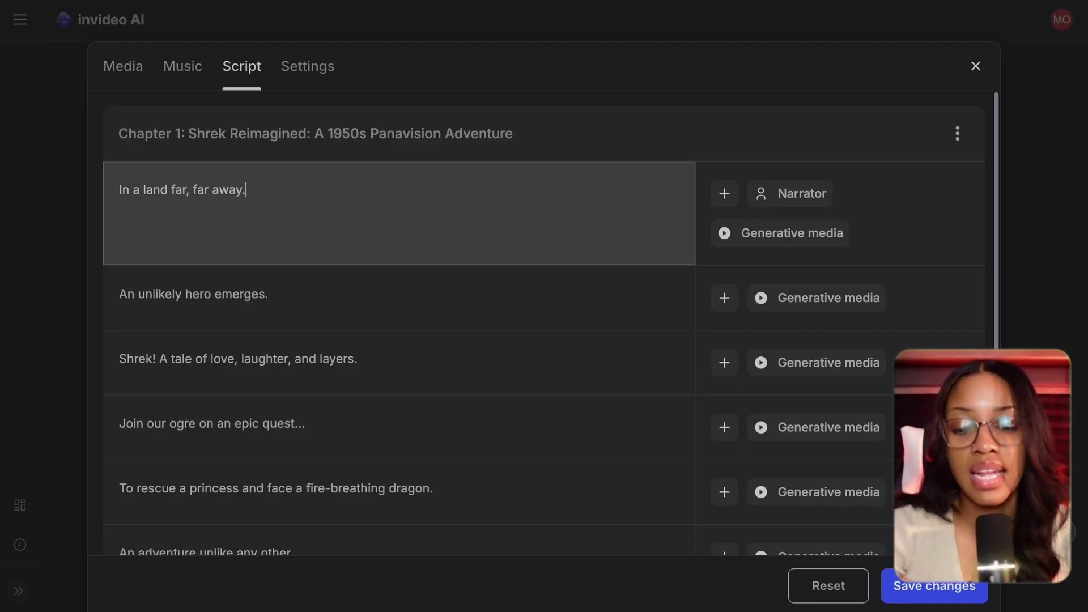
{"action": "scroll", "coordinate": [333, 281], "scroll_direction": "down", "scroll_amount": 5}
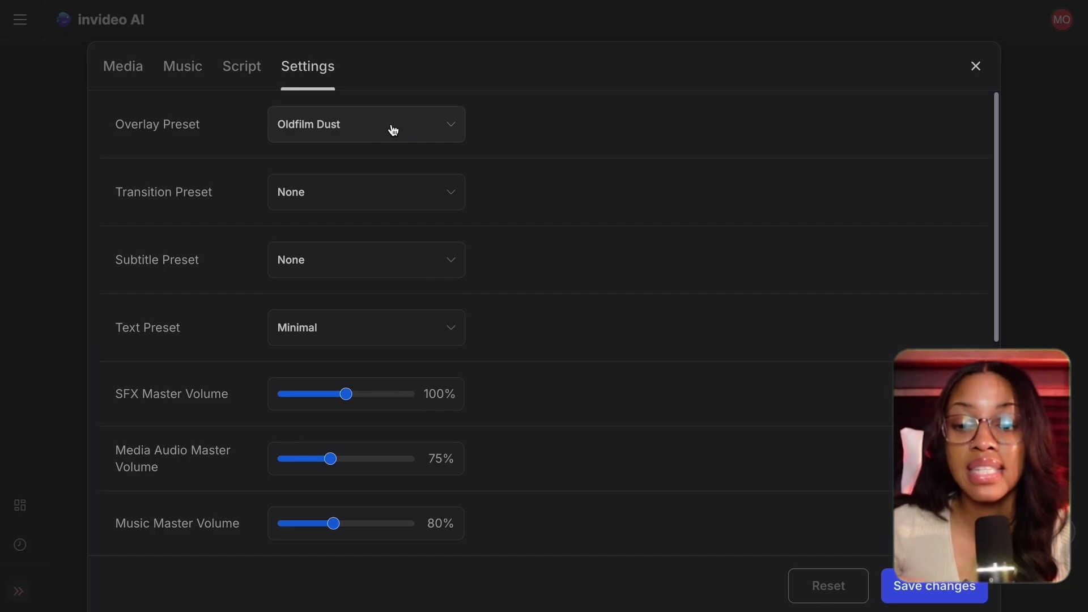
Step: Inspect the overlay, transition, subtitle and text presets, keeping text at Minimal
{"action": "left_click", "coordinate": [394, 130]}
{"action": "left_click", "coordinate": [537, 195]}
{"action": "left_click", "coordinate": [439, 187]}
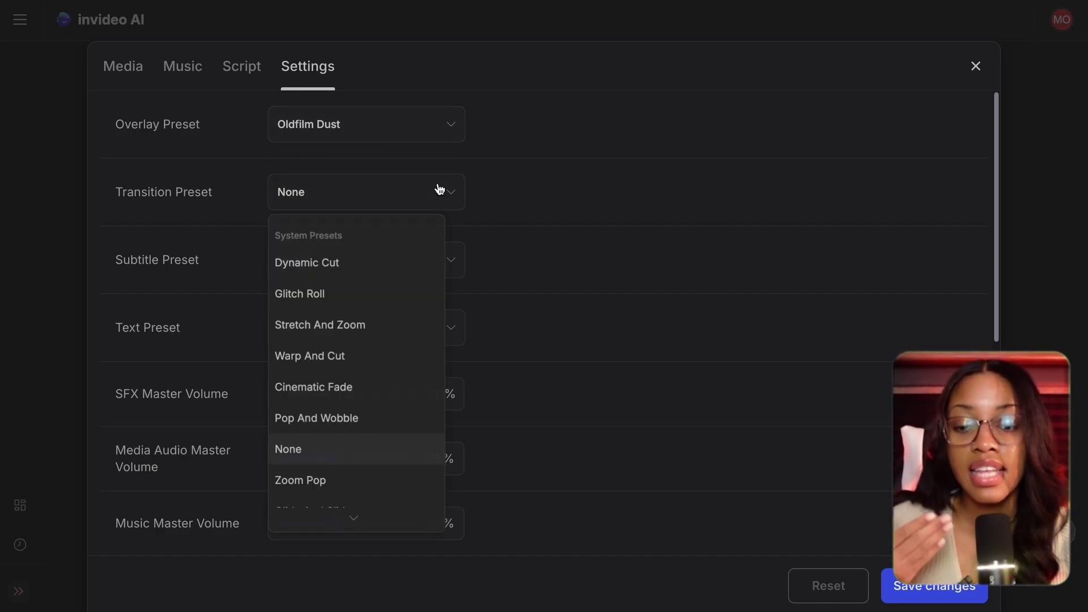
{"action": "left_click", "coordinate": [485, 294]}
{"action": "left_click", "coordinate": [445, 267]}
{"action": "left_click", "coordinate": [583, 346]}
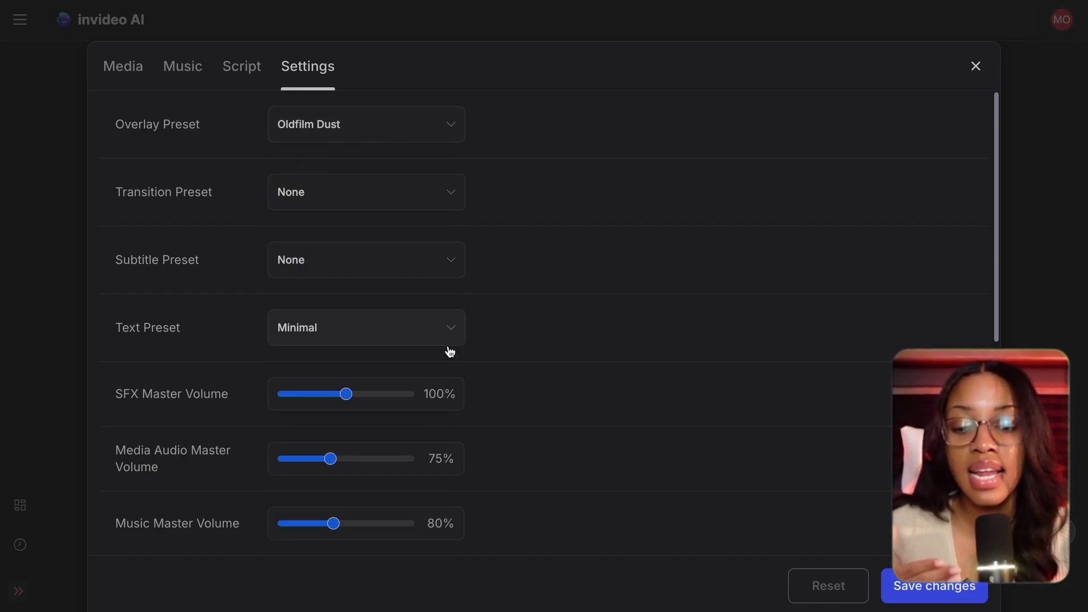
{"action": "left_click", "coordinate": [441, 339]}
{"action": "left_click", "coordinate": [600, 331]}
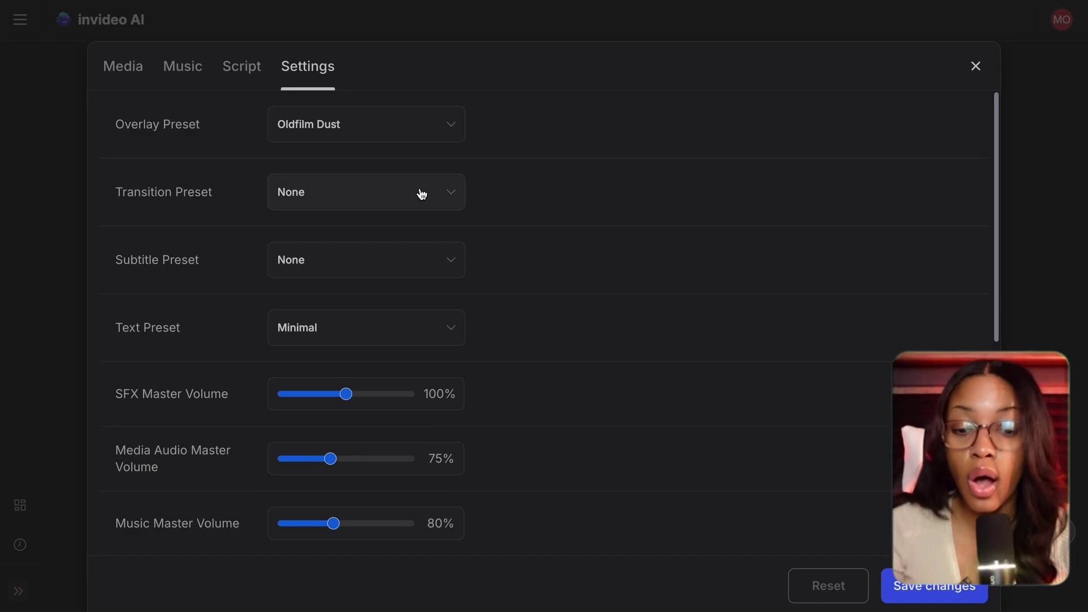
{"action": "left_click", "coordinate": [440, 138]}
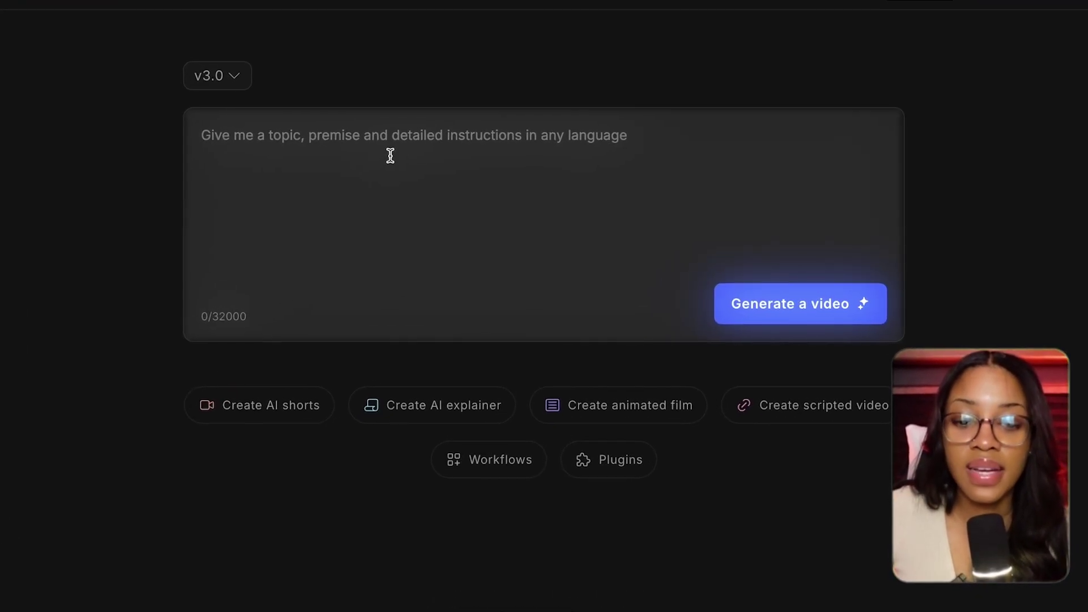
Step: Paste the Titanic Film Noir prompt and replace its youtube link placeholder with the trailer URL
{"action": "left_click", "coordinate": [379, 119]}
{"action": "type", "text": "Create a 1-minute Titanic movie trailer in the Film Noir style, referencing the official Titanic trailer (youtube link) for pacing and overall atmosphere. The visuals should be high-contrast black-and-white with deep shadows, harsh highlights, and a moody, suspenseful tone. Focus on key moments like Jack and Rose’s romance and the impending disaster, using low-angle shots of the ship, tight close-ups, and slow zoom-ins on emotional moments. Dutch angles should be used during perilous scenes to increase tension. The voiceover should be deep, gravelly, and tragic, in true Film Noir style. Use sound effects like creaking of the ship, crashing waves, and footsteps to heighten the suspense, with a slow orchestral background score using strings to create a melancholic atmosphere. End with a freeze-frame of the sinking ship, accompanied by the voiceover hinting at fate and loss. Ensure all visuals, sound, and pacing reflect the Film Noir style, inspired by the Titanic trailer (youtube link)."}
{"action": "scroll", "coordinate": [219, 113], "scroll_direction": "up", "scroll_amount": 3}
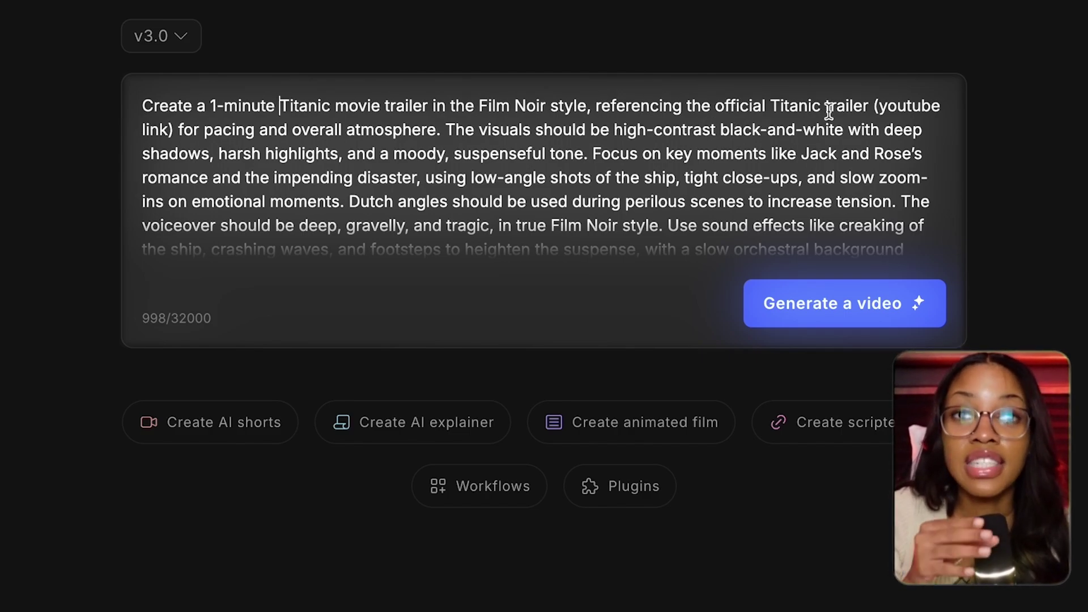
{"action": "mouse_move", "coordinate": [875, 105]}
{"action": "left_mouse_down"}
{"action": "mouse_move", "coordinate": [486, 138]}
{"action": "mouse_move", "coordinate": [170, 130]}
{"action": "left_mouse_up"}
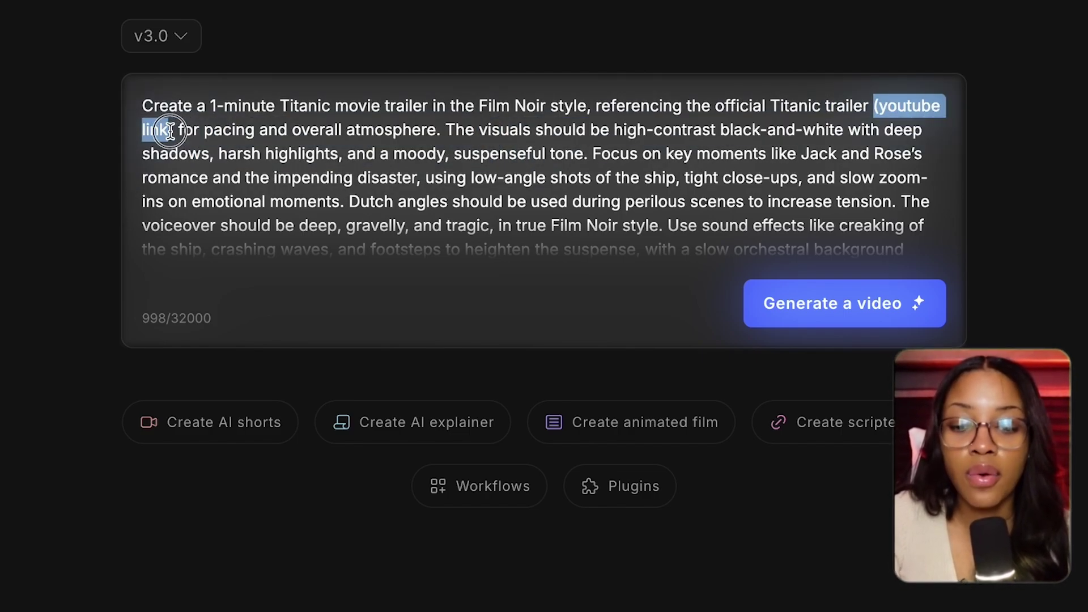
{"action": "key", "text": "BackSpace"}
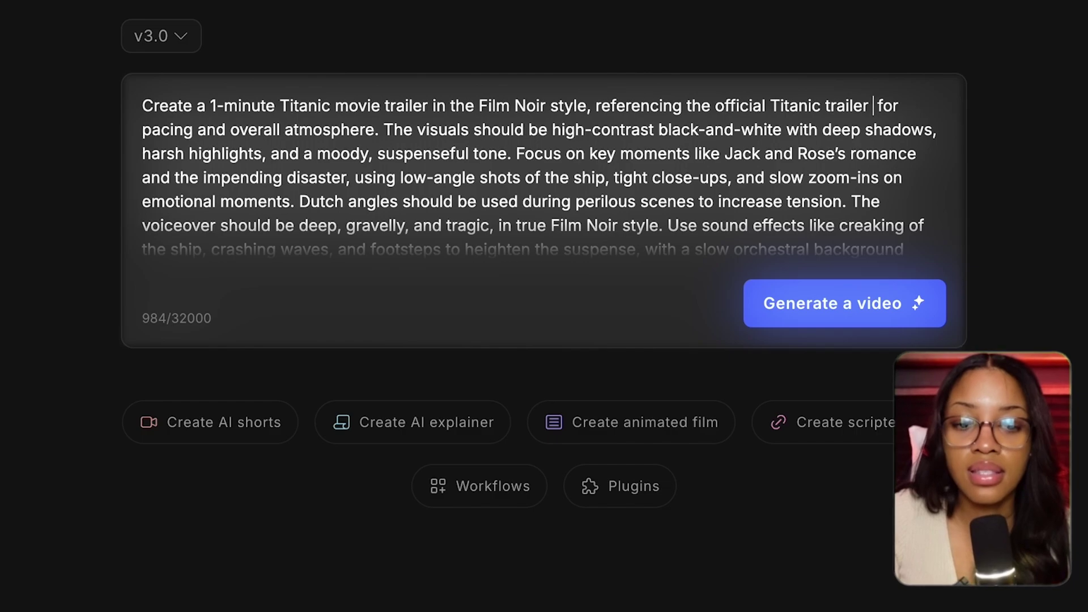
{"action": "type", "text": "https://youtu.be/kVrqfYjkTdQ?si=hpyMzZoI4LNLuPs0"}
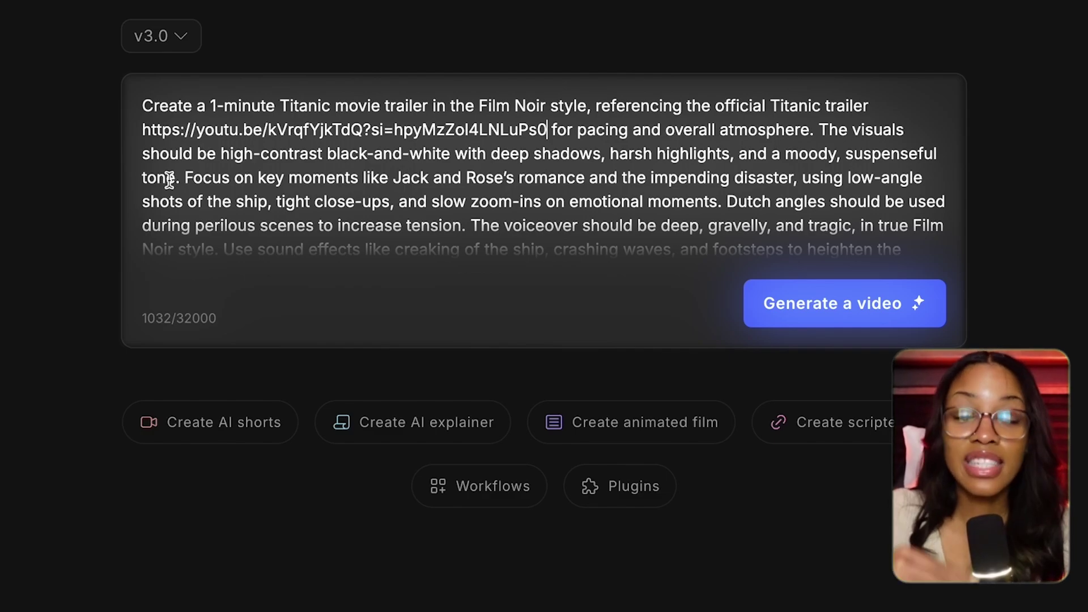
Step: Review the prompt's key-moments, camera-angle and sound-effects instructions
{"action": "left_click_drag", "start_coordinate": [186, 180], "coordinate": [337, 206]}
{"action": "left_click_drag", "start_coordinate": [443, 208], "coordinate": [578, 212]}
{"action": "scroll", "coordinate": [624, 215], "scroll_direction": "down", "scroll_amount": 2}
{"action": "left_click_drag", "start_coordinate": [480, 144], "coordinate": [317, 196]}
{"action": "left_click_drag", "start_coordinate": [224, 169], "coordinate": [206, 200]}
{"action": "left_click_drag", "start_coordinate": [300, 198], "coordinate": [413, 216]}
{"action": "left_click", "coordinate": [196, 193]}
{"action": "scroll", "coordinate": [195, 193], "scroll_direction": "down", "scroll_amount": 1}
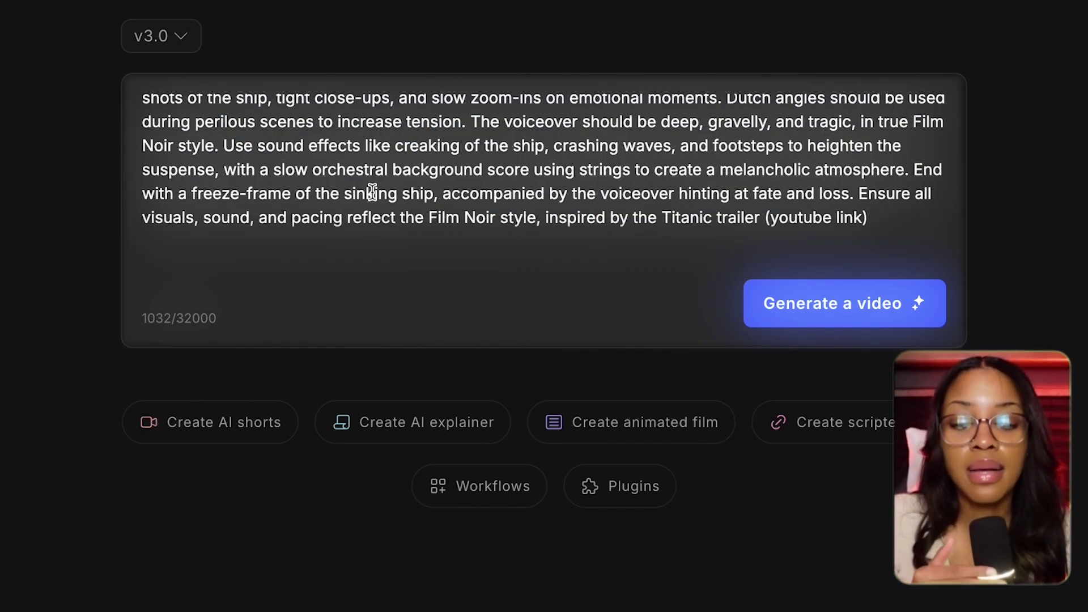
Step: Paste the trailer URL over the remaining youtube link placeholder in the final sentence
{"action": "left_click", "coordinate": [558, 194]}
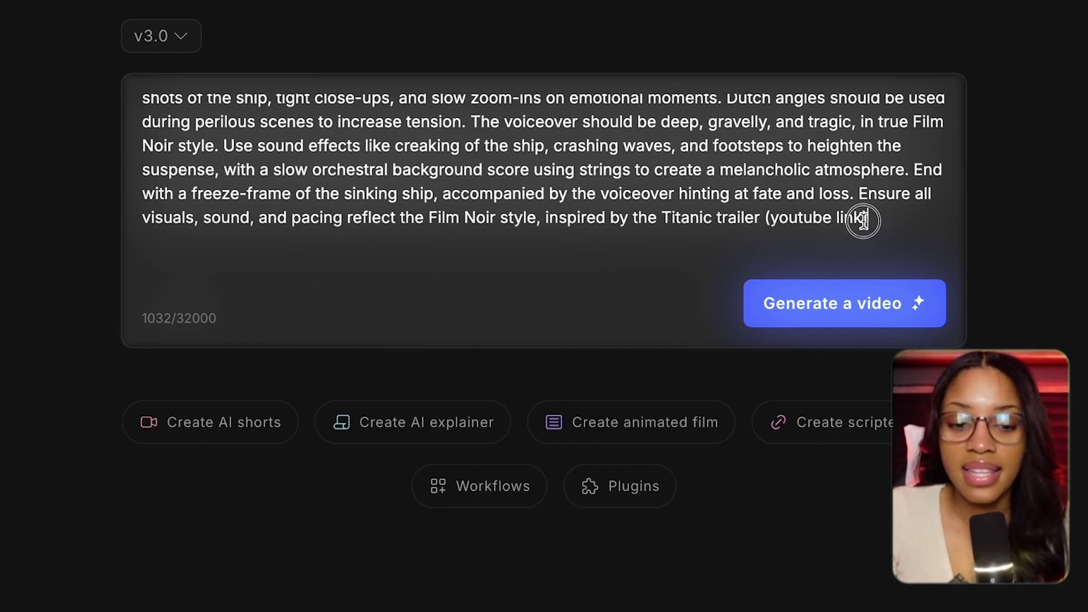
{"action": "left_click_drag", "start_coordinate": [863, 218], "coordinate": [759, 217]}
{"action": "type", "text": "https://youtu.be/kVrqfYjkTdQ?si=hpyMzZol4LNLuPs0"}
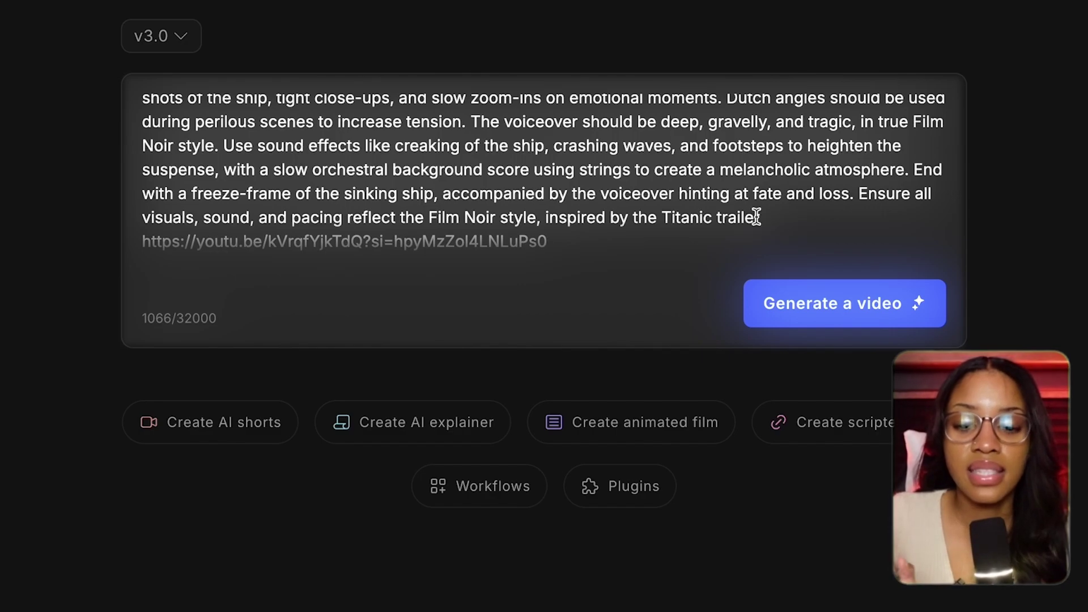
{"action": "scroll", "coordinate": [563, 178], "scroll_direction": "up", "scroll_amount": 2}
{"action": "scroll", "coordinate": [564, 178], "scroll_direction": "down", "scroll_amount": 3}
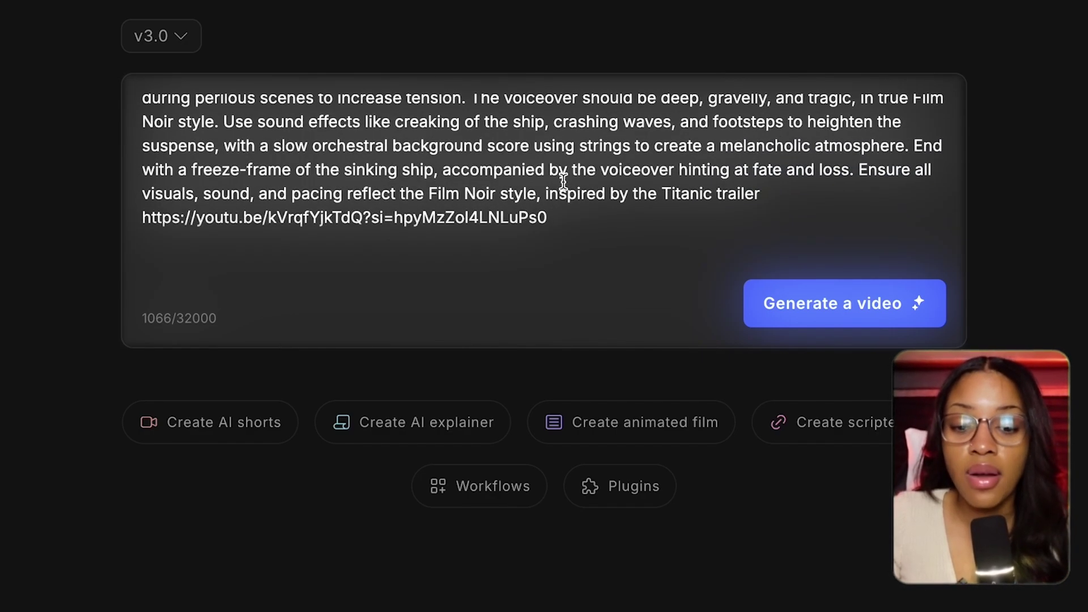
{"action": "scroll", "coordinate": [563, 181], "scroll_direction": "up", "scroll_amount": 5}
{"action": "scroll", "coordinate": [579, 226], "scroll_direction": "down", "scroll_amount": 5}
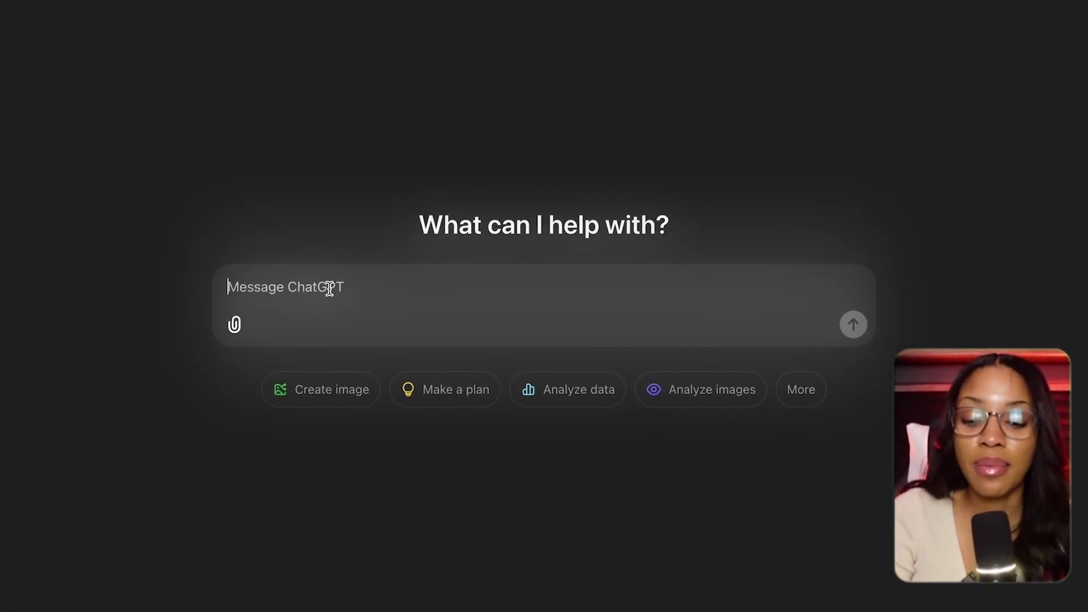
Step: Paste the prompt template, filling in the Titanic Film Noir topic and the trailer's YouTube URL
{"action": "type", "text": "give me an in depth prompt for a video generation ai tool to generate me a video about (video topic) ensure it includes the points of voice over, sound effects, music, media space, type of media generation, and any other relevant points to bring video to life"}
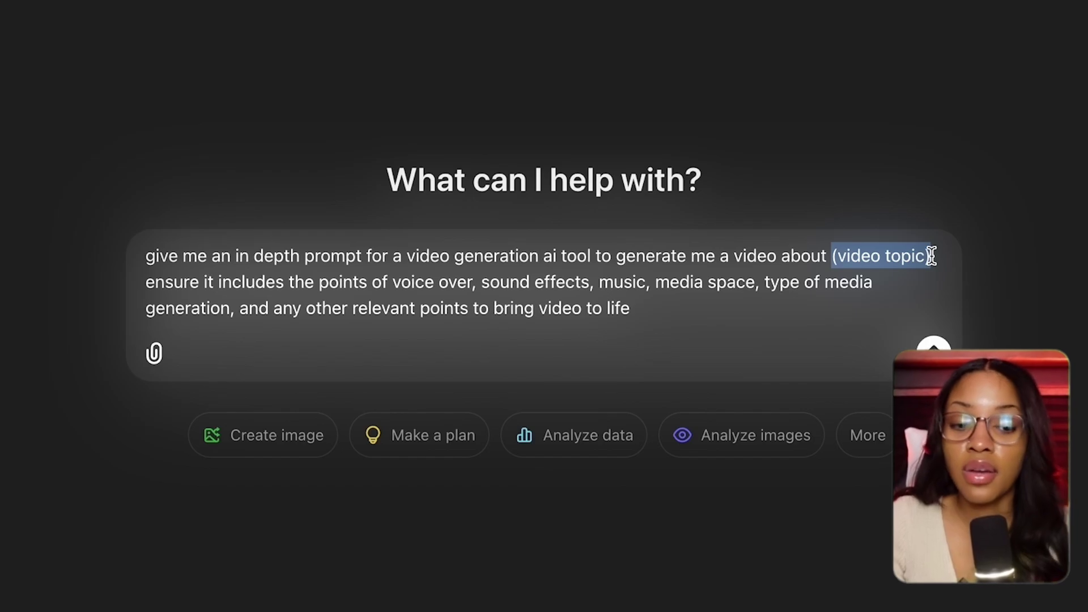
{"action": "key", "text": "BackSpace"}
{"action": "type", "text": "a 1-minute Titanic movie trailer in the Film Noir style, referencing the official Titanic trailer (youtube link)"}
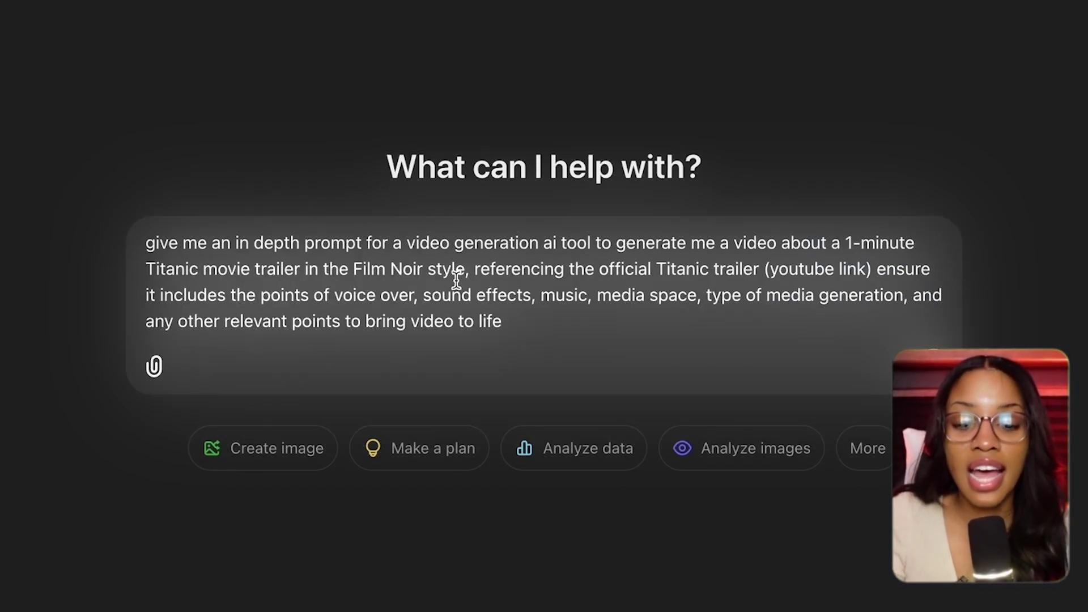
{"action": "left_click_drag", "start_coordinate": [763, 268], "coordinate": [872, 269]}
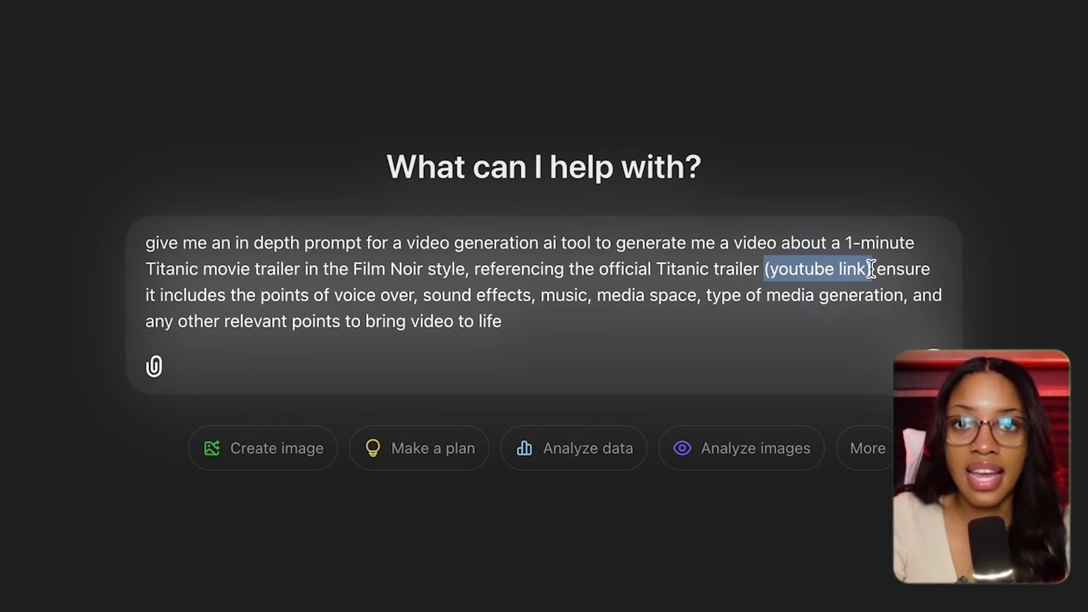
{"action": "type", "text": "https://youtu.be/kVrqfYjkTdQ?si=hpyMzZol4LNLuPs0"}
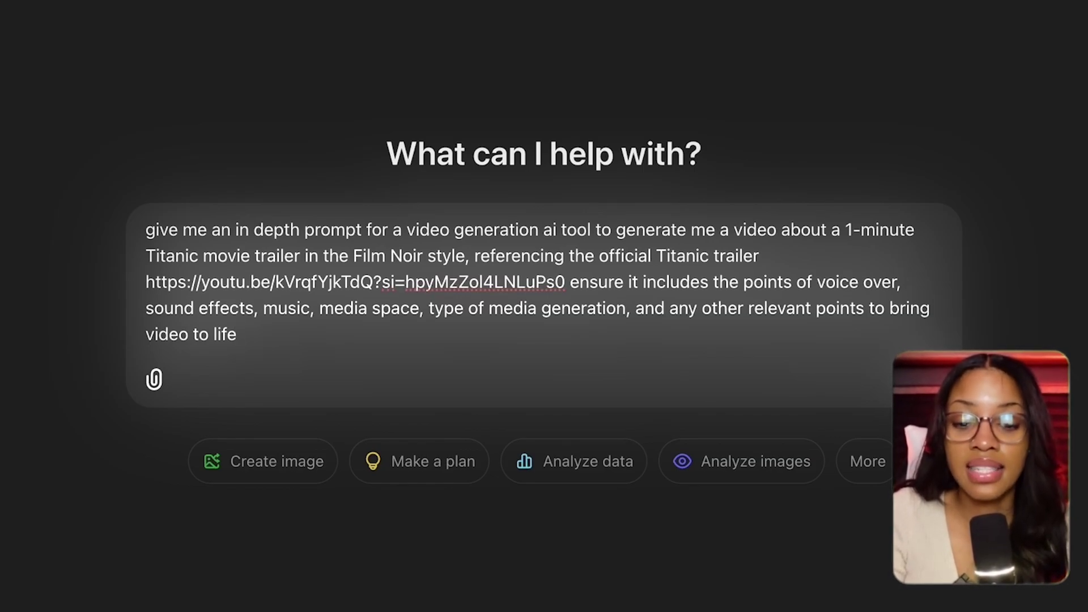
Step: Add 'in the Film Noir style.' to the end of the message and send it
{"action": "left_click_drag", "start_coordinate": [307, 259], "coordinate": [463, 260]}
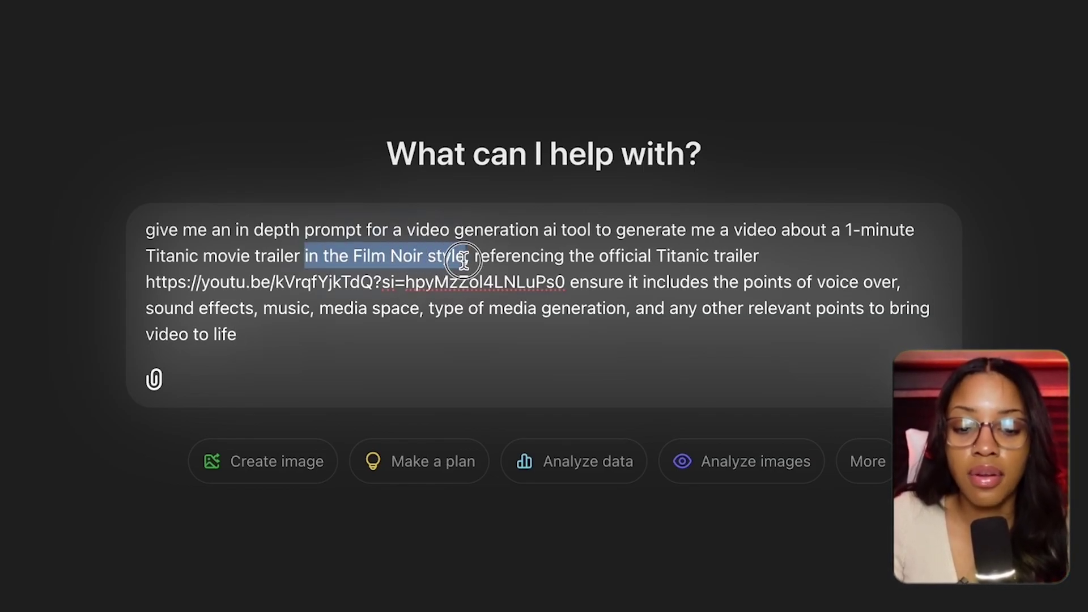
{"action": "key", "text": "ctrl+c"}
{"action": "left_click", "coordinate": [382, 327]}
{"action": "key", "text": "ctrl+v"}
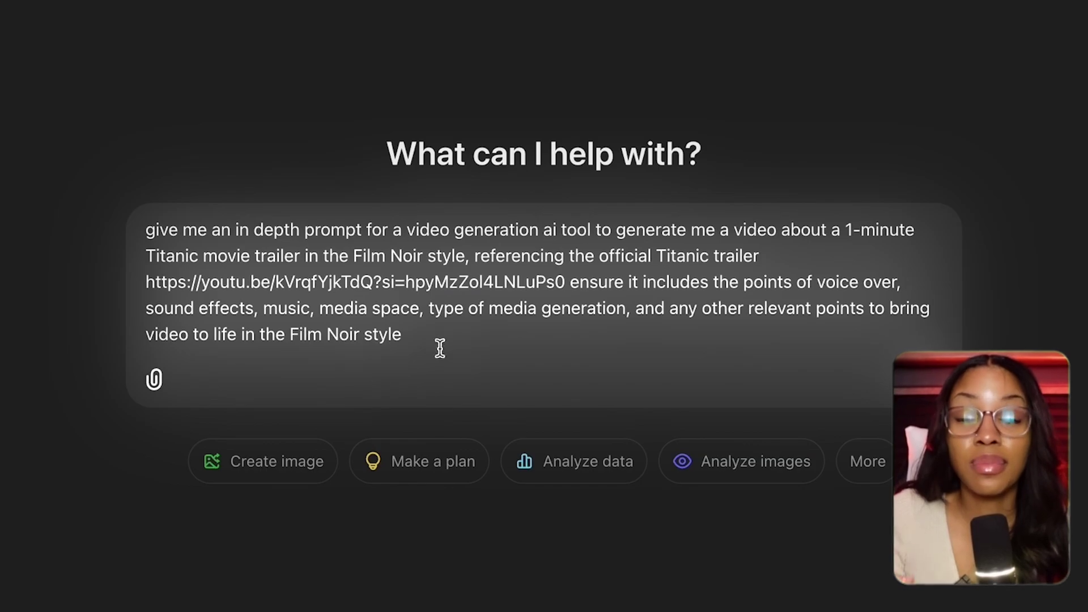
{"action": "type", "text": ". Write it in a paragraph"}
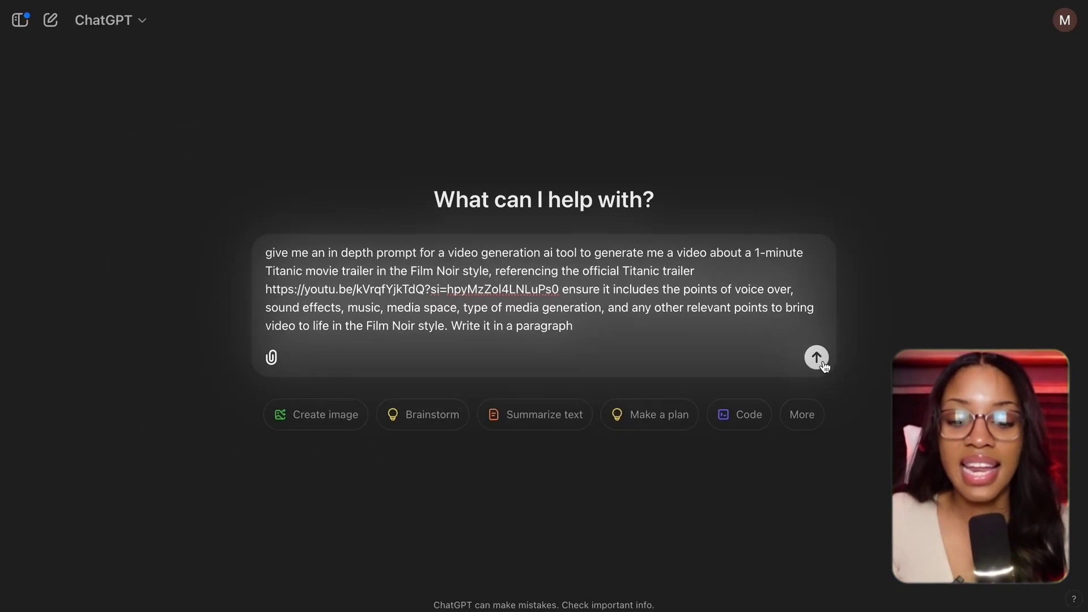
{"action": "left_click", "coordinate": [816, 358]}
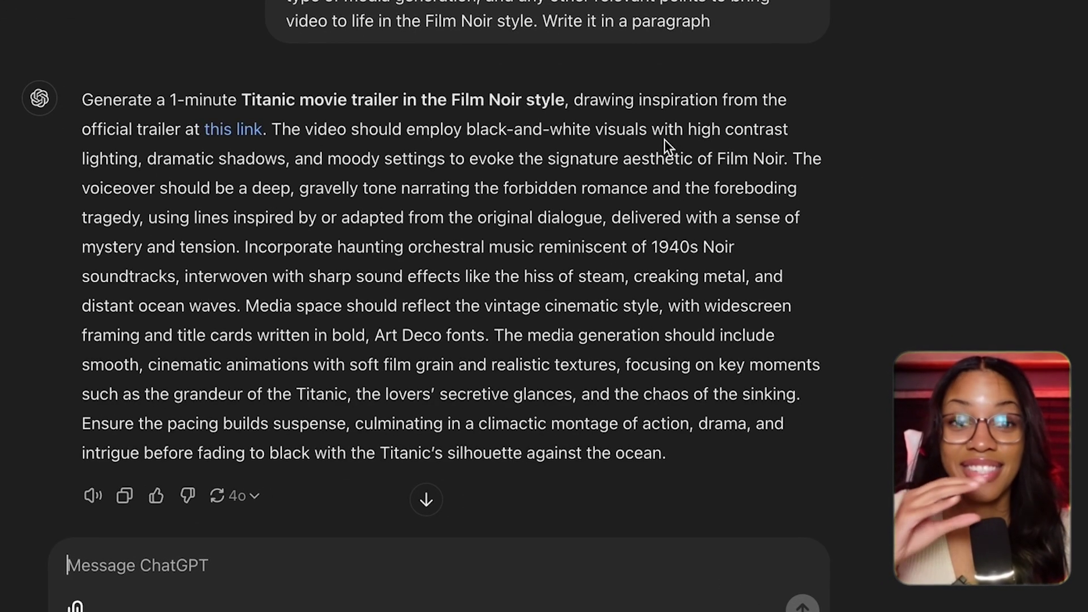
Step: Highlight the ChatGPT Film Noir trailer prompt, including its visuals and voiceover sentences
{"action": "left_click_drag", "start_coordinate": [84, 55], "coordinate": [734, 413]}
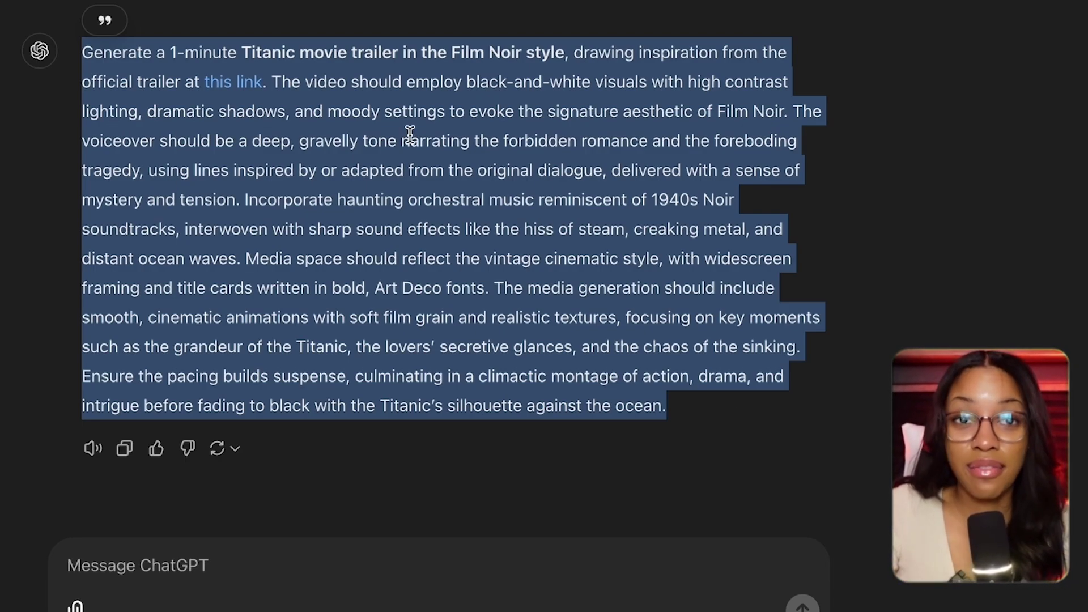
{"action": "left_click", "coordinate": [392, 216]}
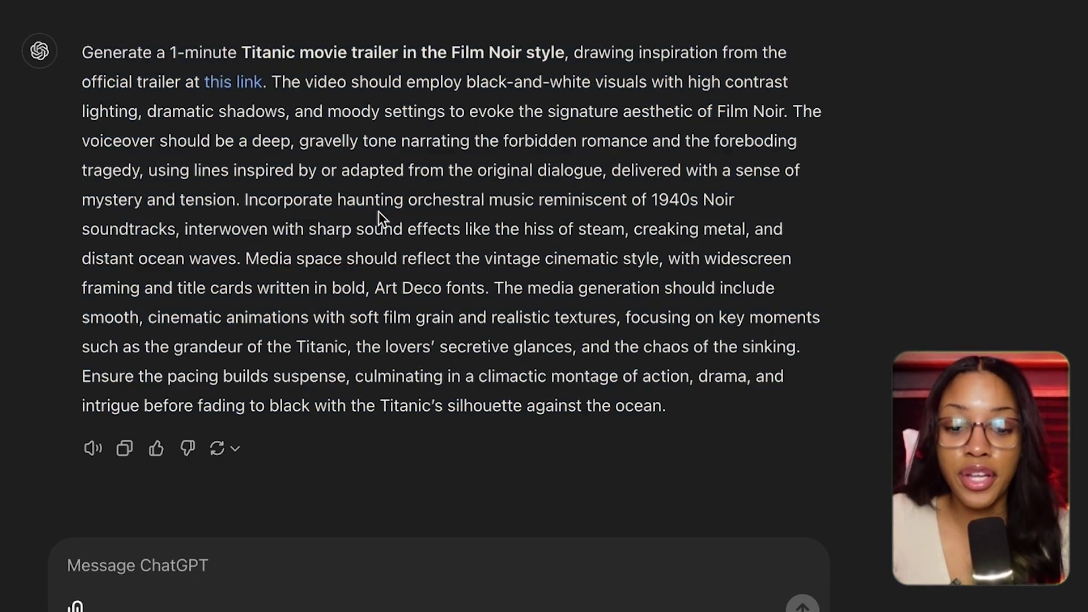
{"action": "left_click_drag", "start_coordinate": [443, 48], "coordinate": [550, 52]}
{"action": "left_click_drag", "start_coordinate": [273, 83], "coordinate": [456, 125]}
{"action": "left_click", "coordinate": [456, 127]}
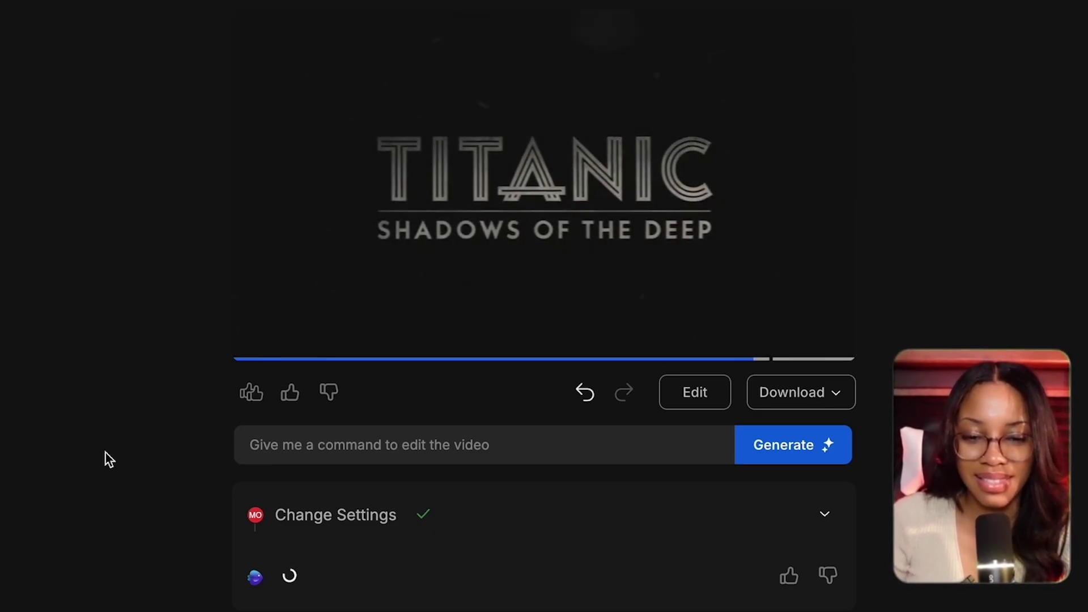
Step: Preview the Titanic trailer at 00:08, 00:10 and 00:16, then draft 'change vo to woman voice'
{"action": "left_click", "coordinate": [459, 319]}
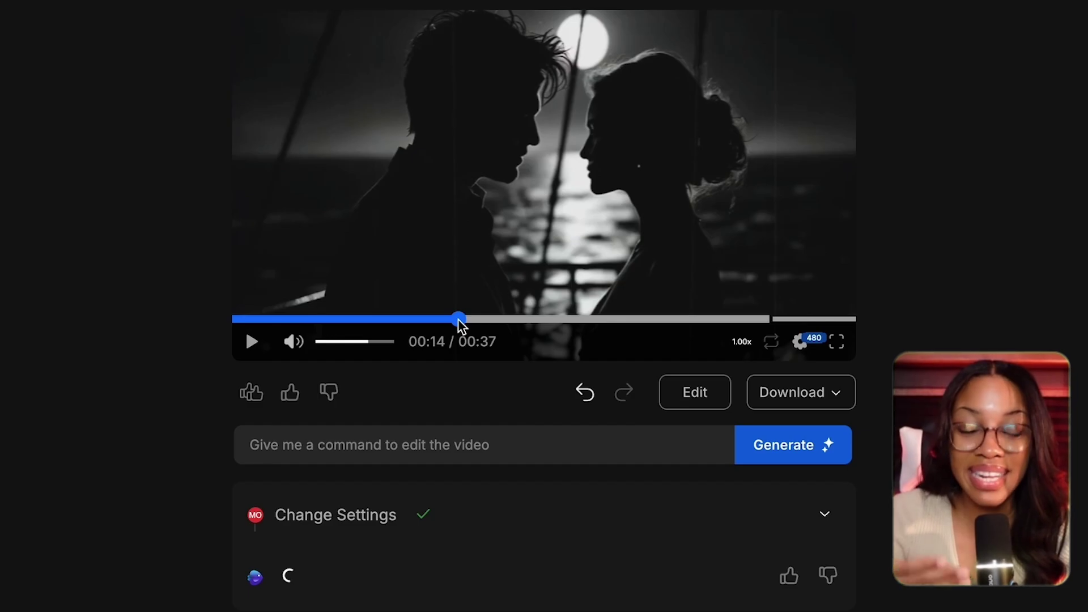
{"action": "left_click_drag", "start_coordinate": [459, 319], "coordinate": [359, 319]}
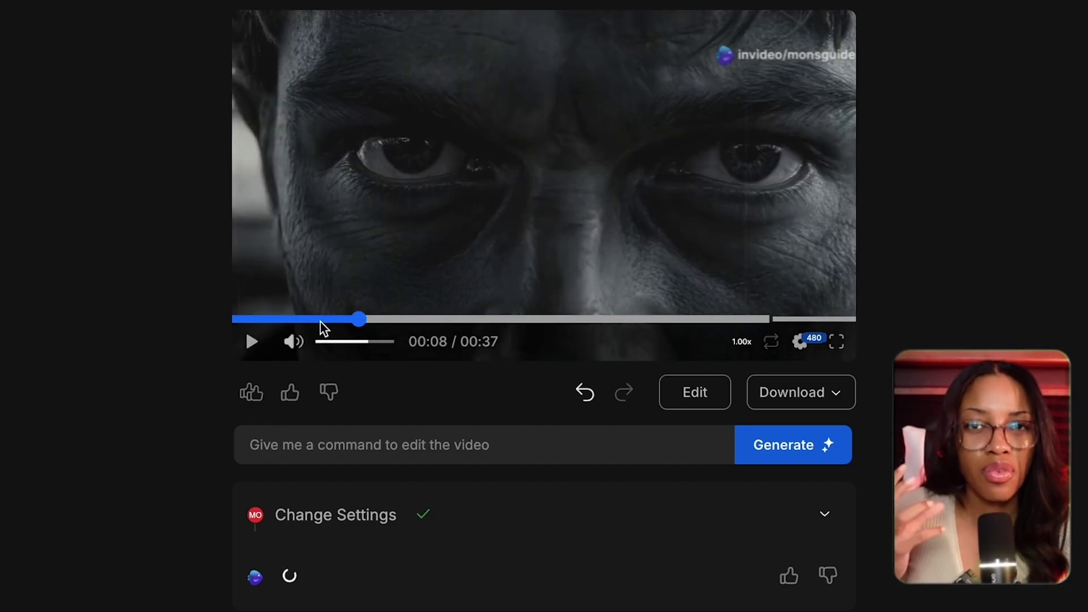
{"action": "left_click", "coordinate": [390, 319]}
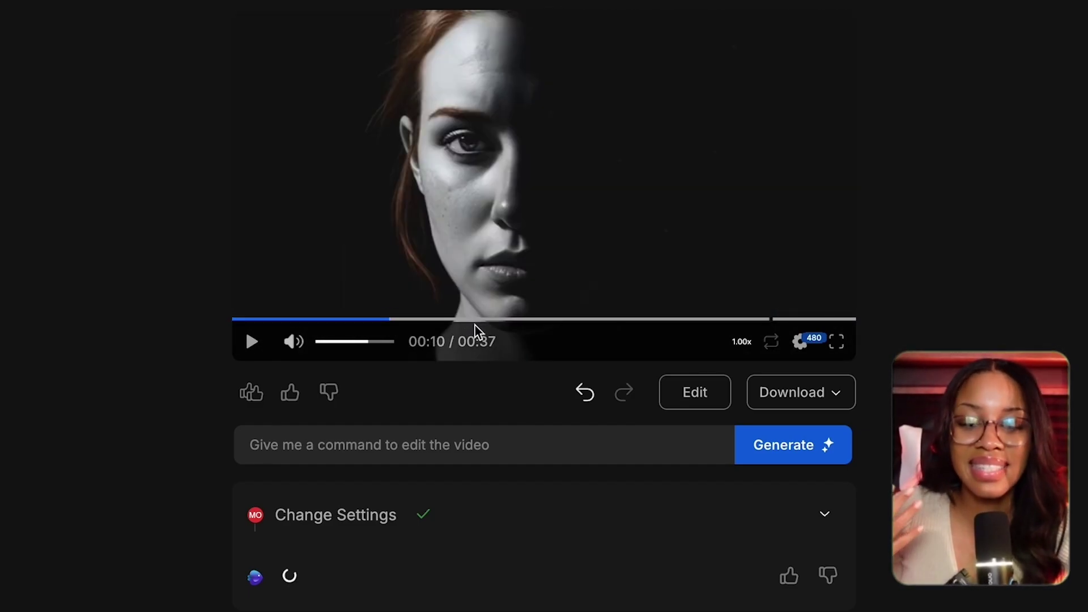
{"action": "left_click", "coordinate": [497, 319]}
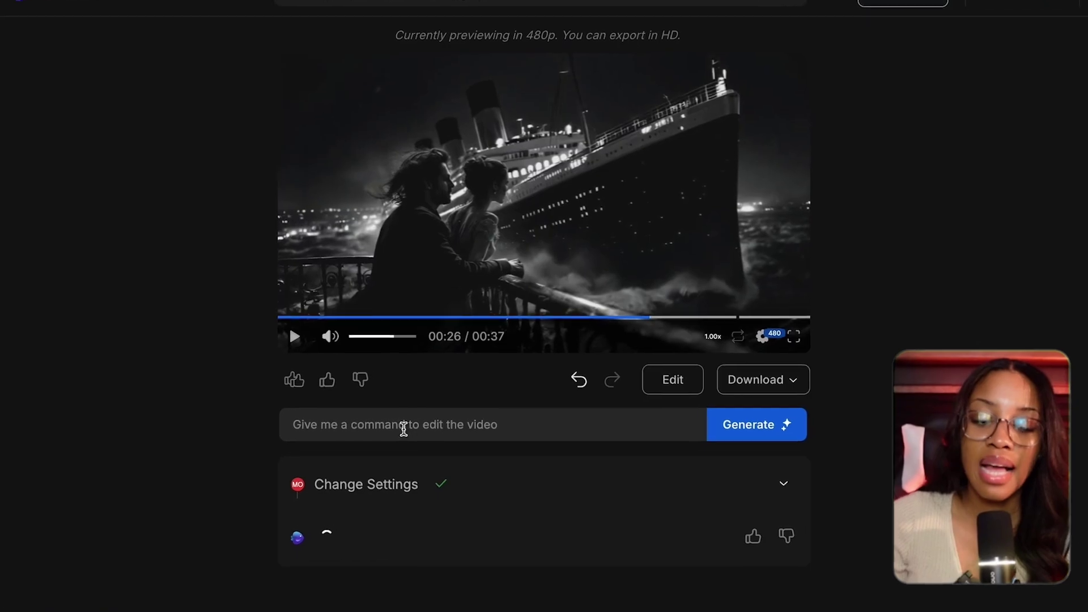
{"action": "left_click", "coordinate": [403, 427]}
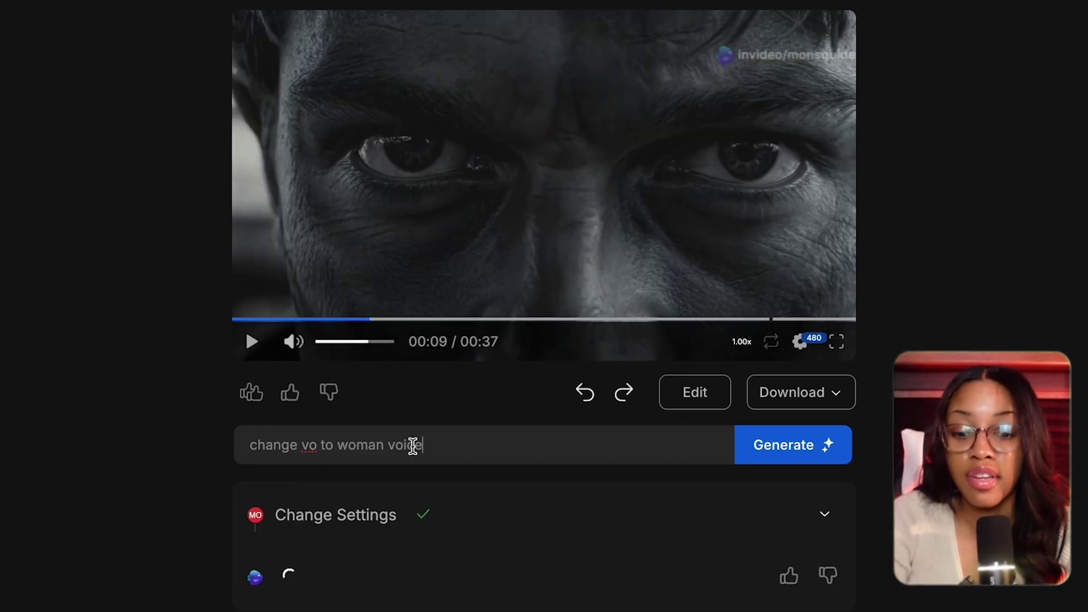
Step: Delete the drafted voiceover edit command from the command box
{"action": "left_click", "coordinate": [457, 445]}
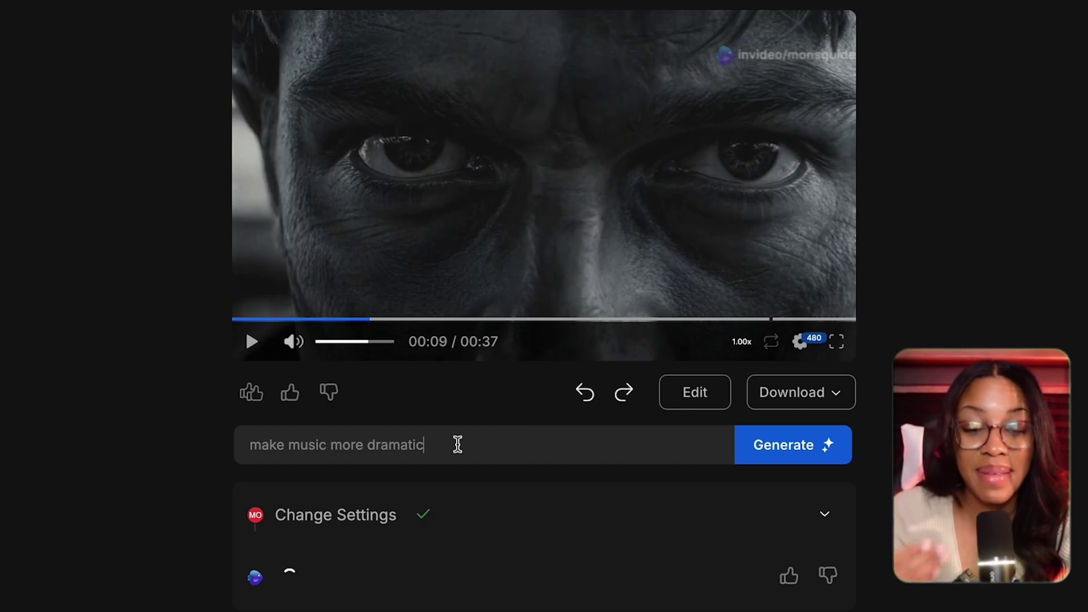
{"action": "left_click_drag", "start_coordinate": [457, 444], "coordinate": [212, 440]}
{"action": "key", "text": "BackSpace"}
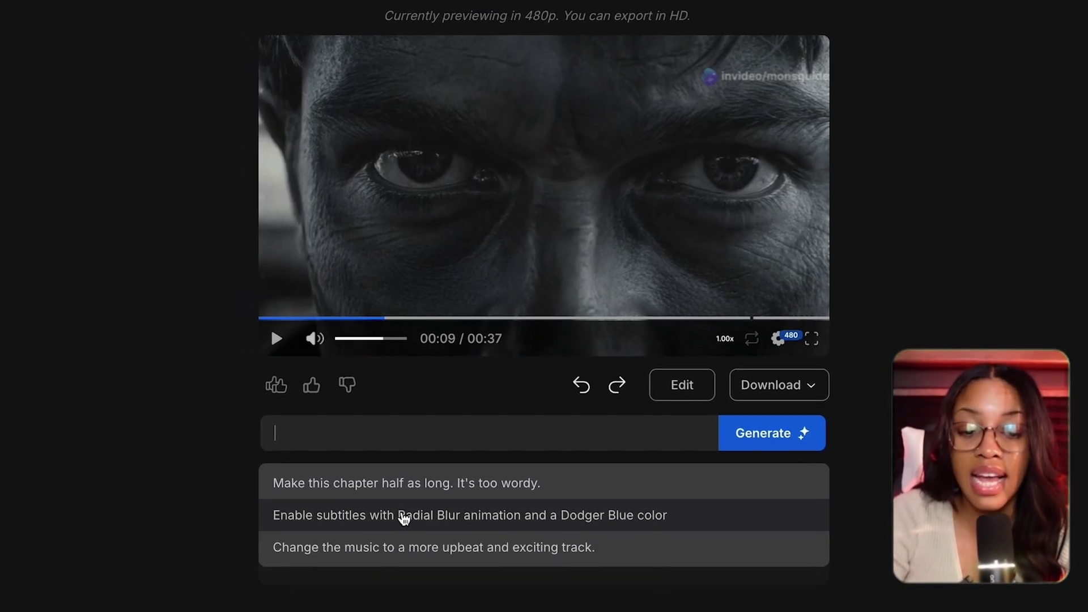
Step: Look over the trailer's Media, Music and Script editing tabs without changing anything
{"action": "left_click", "coordinate": [674, 380]}
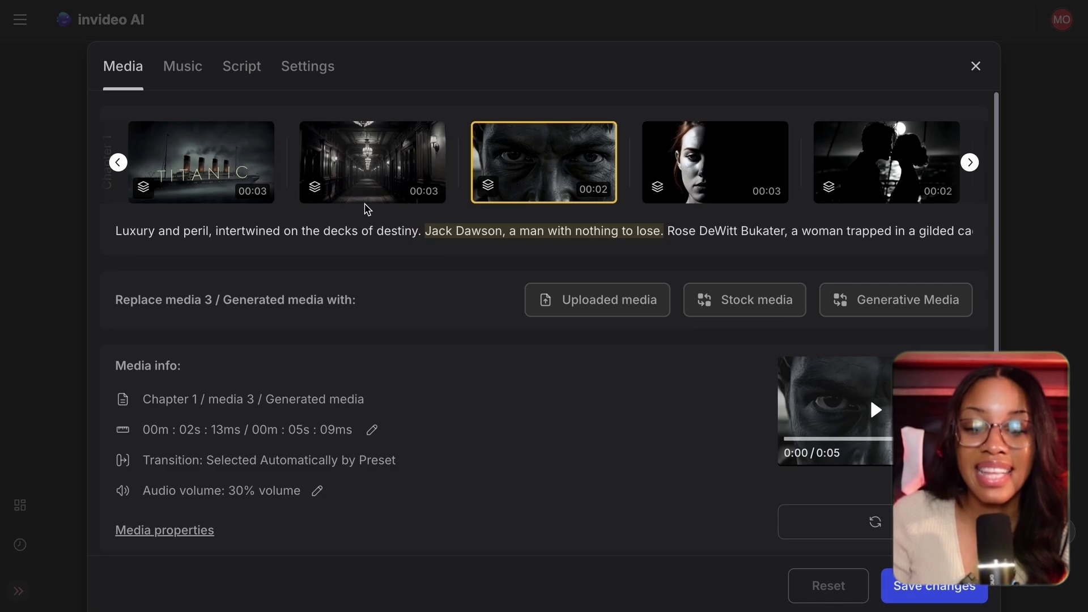
{"action": "left_click", "coordinate": [182, 66]}
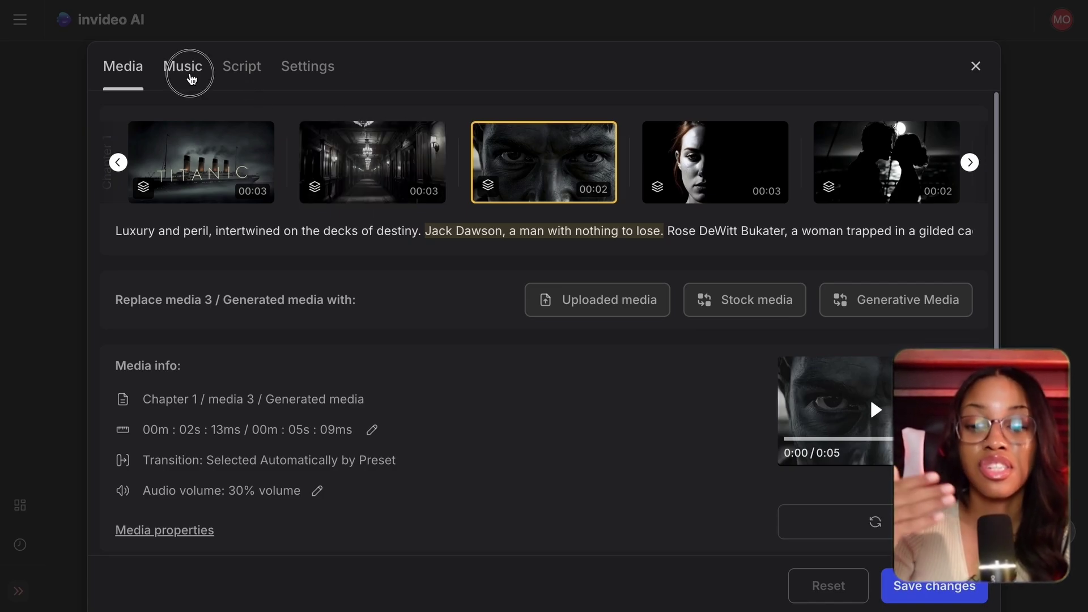
{"action": "left_click", "coordinate": [252, 68]}
{"action": "left_click", "coordinate": [974, 67]}
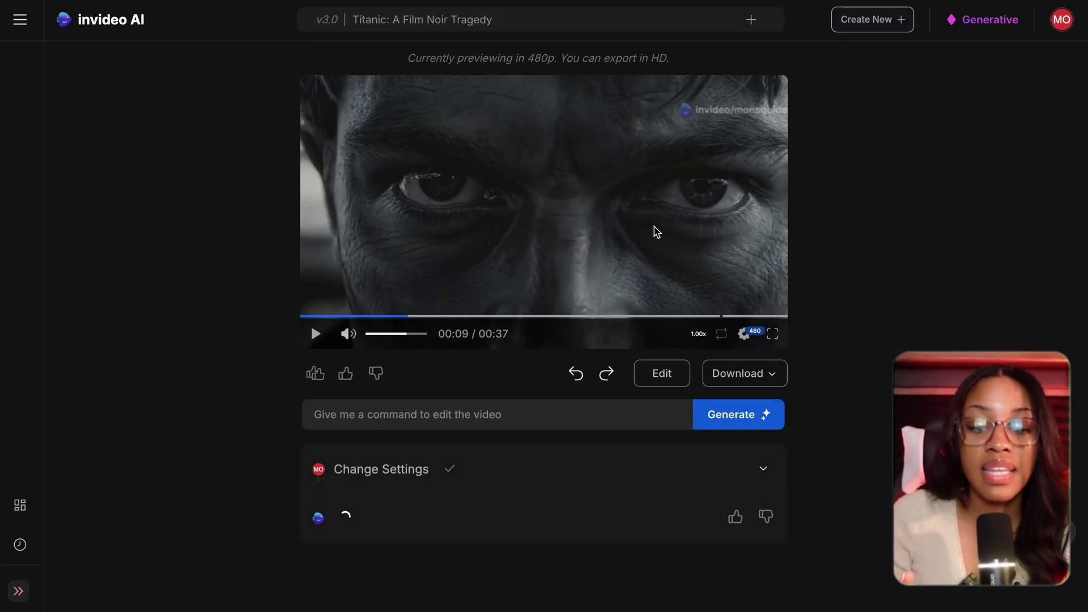
Step: Submit 'change language to spanish' and play the Spanish-subtitled Titanic trailer
{"action": "left_click", "coordinate": [496, 425]}
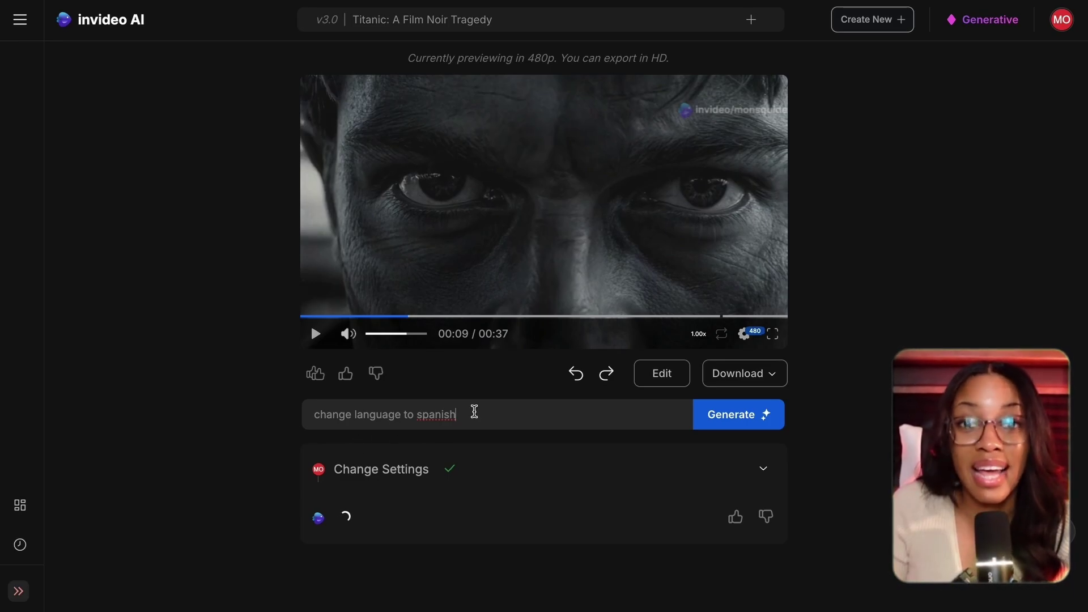
{"action": "left_click", "coordinate": [714, 425]}
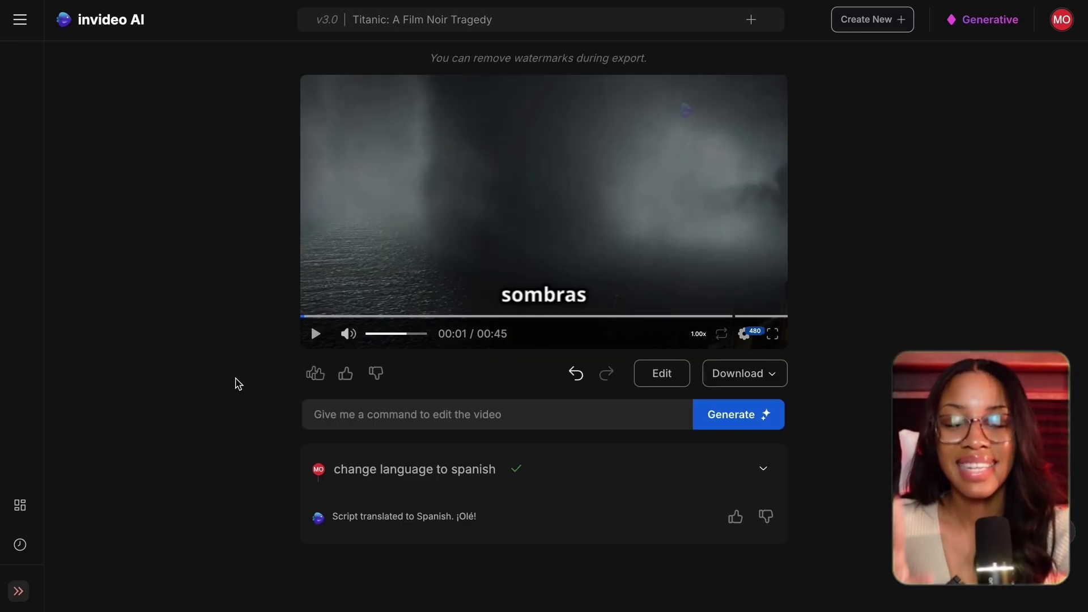
{"action": "left_click", "coordinate": [357, 268]}
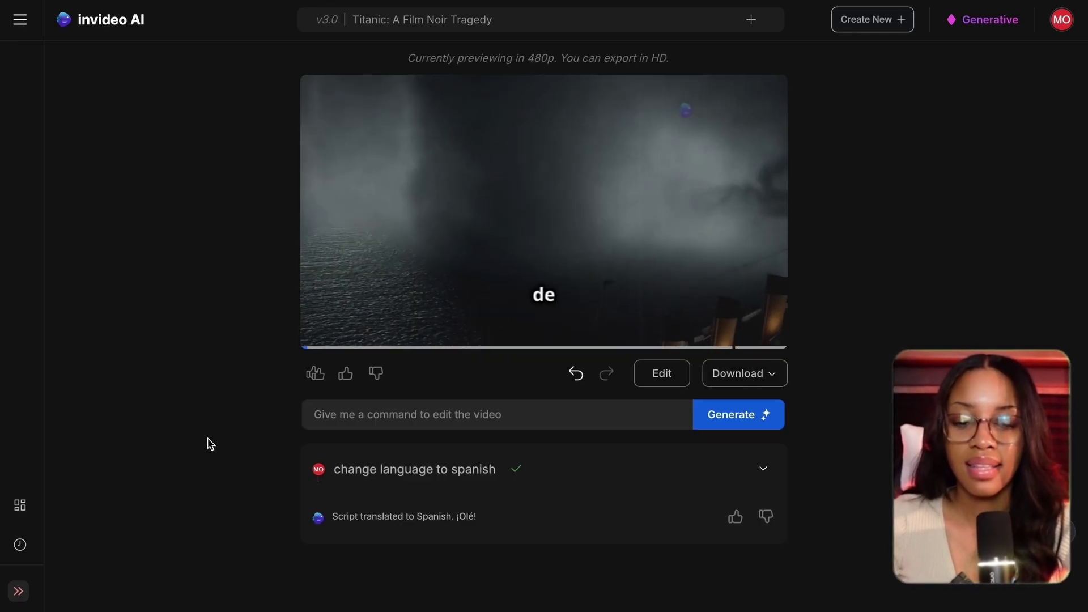